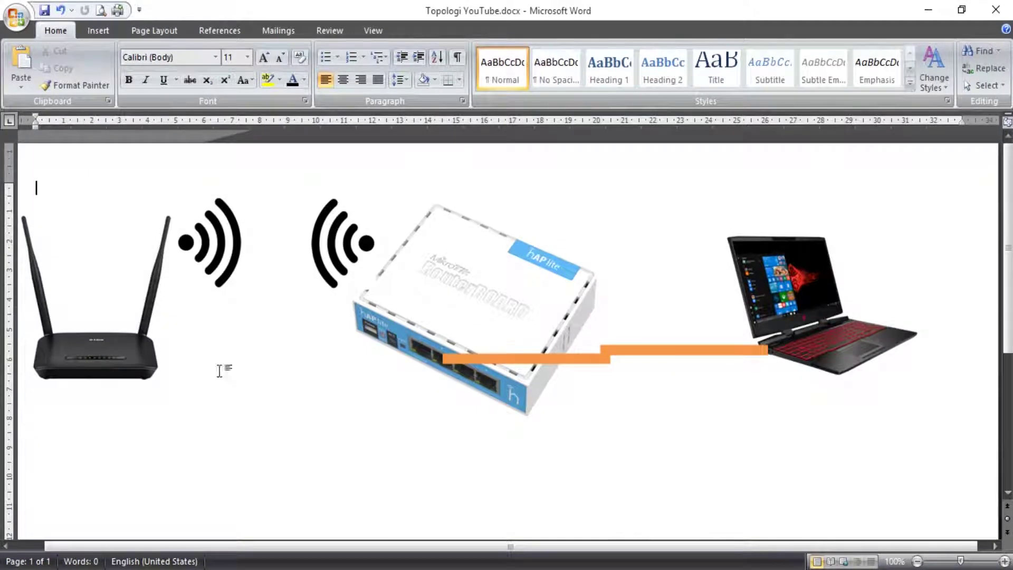
Point out the wireless router, hAP lite, wifi signals, orange cable and laptop in the topology diagram.
click(119, 349)
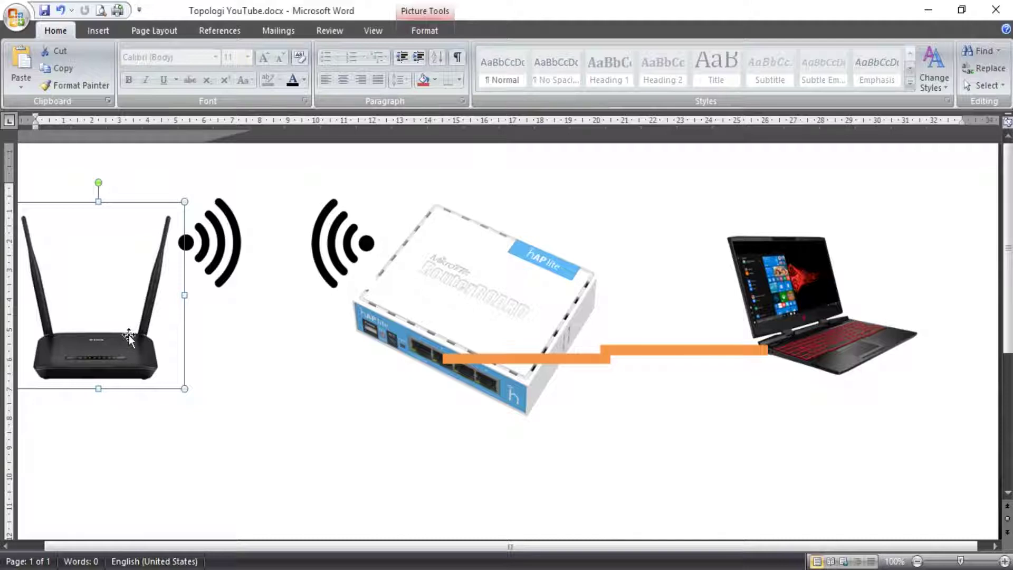
click(396, 312)
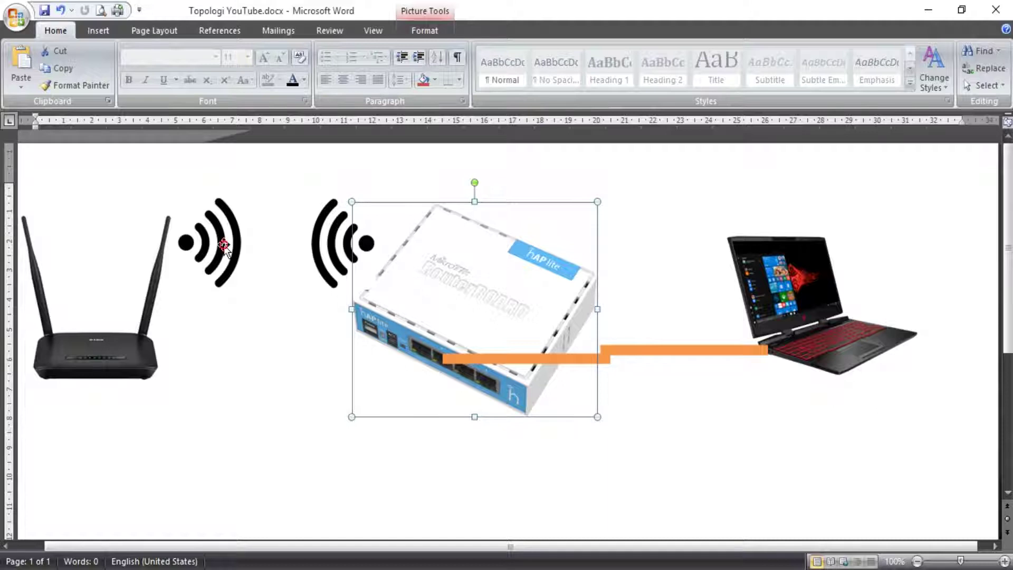
click(226, 267)
click(333, 243)
click(227, 263)
click(343, 242)
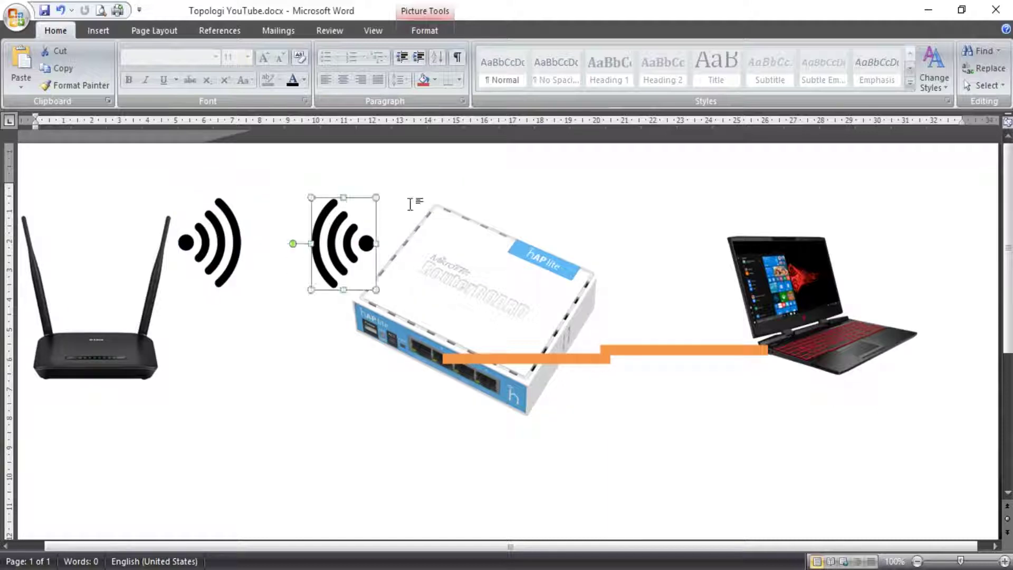
click(430, 181)
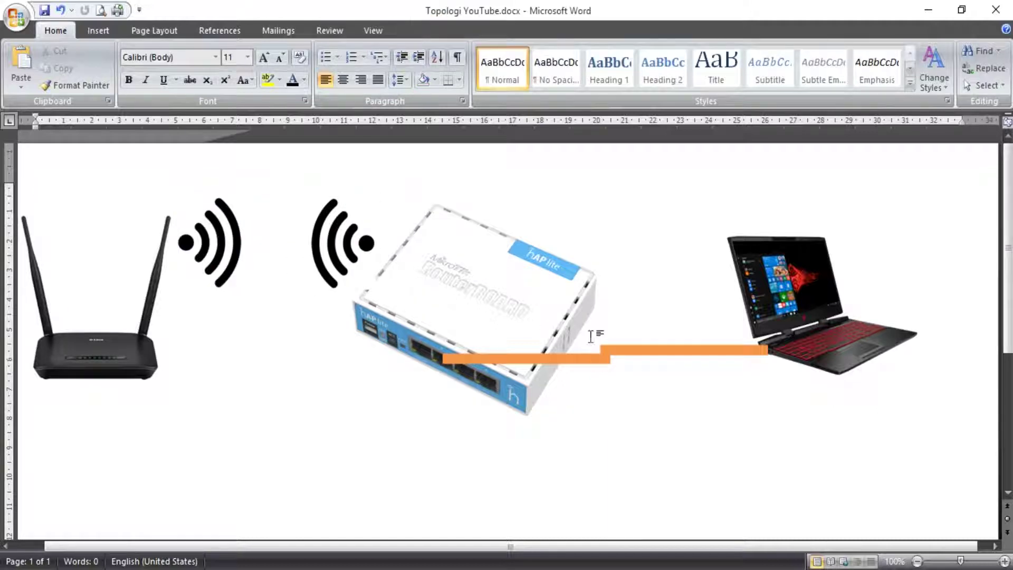
click(518, 357)
click(502, 311)
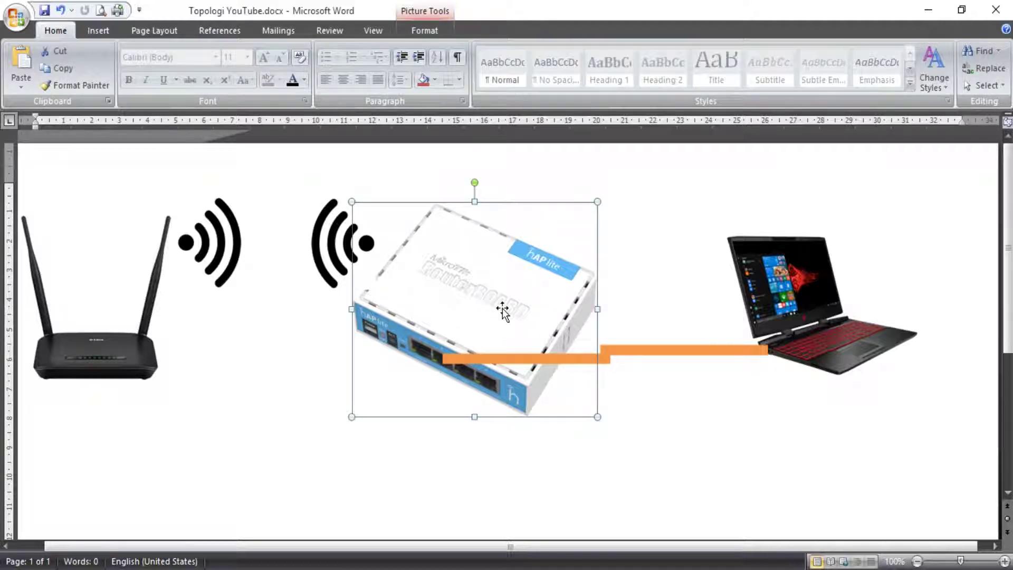
click(797, 338)
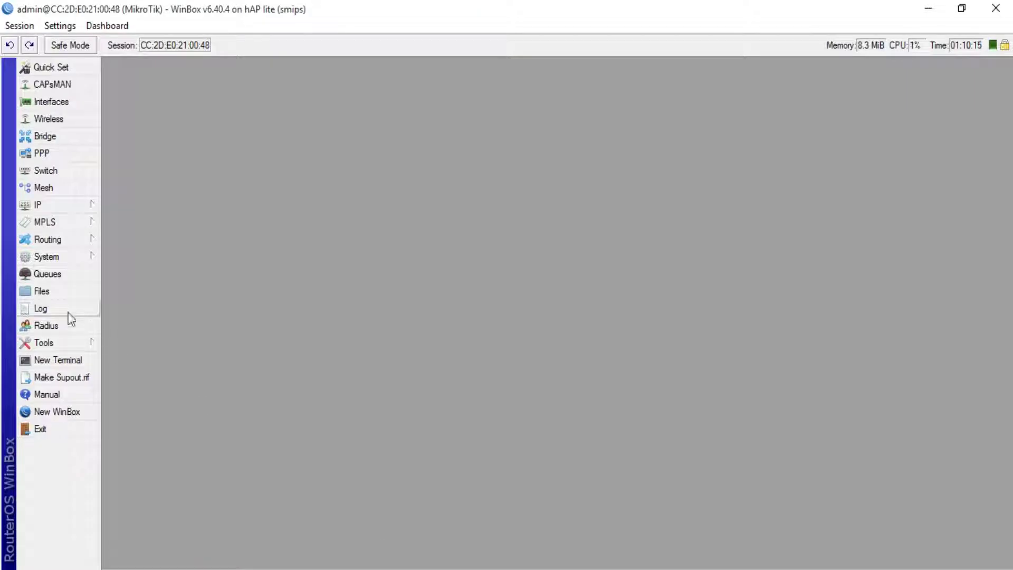
Run 'ping google.com' in a full-height router terminal, confirm replies, then close it.
click(73, 360)
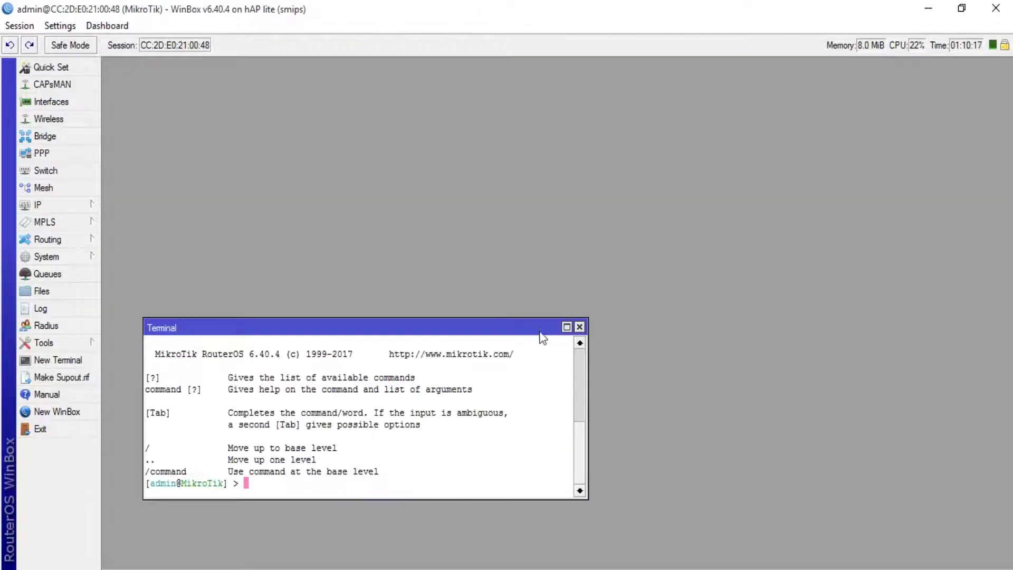
click(567, 327)
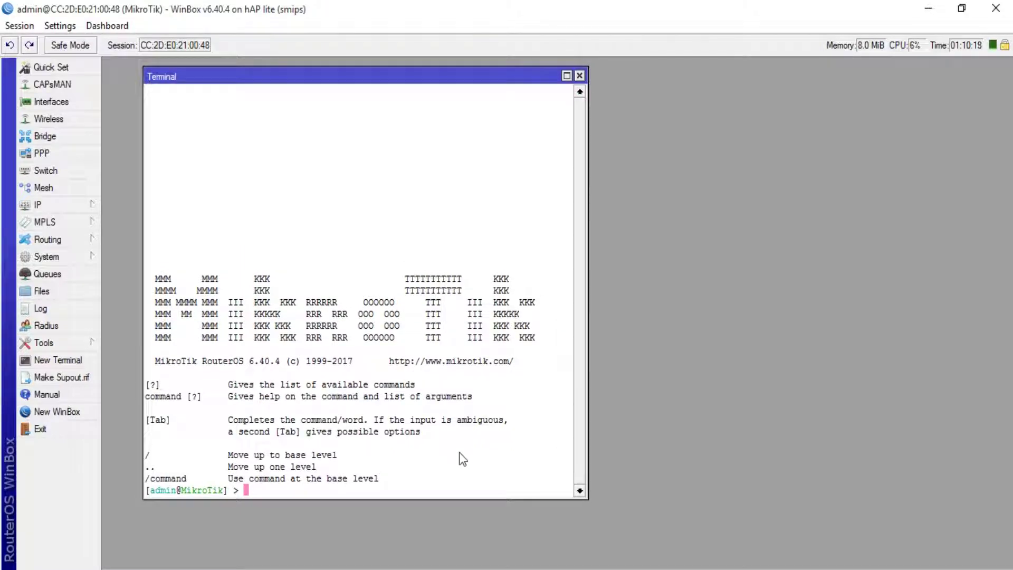
text(ping google.com)
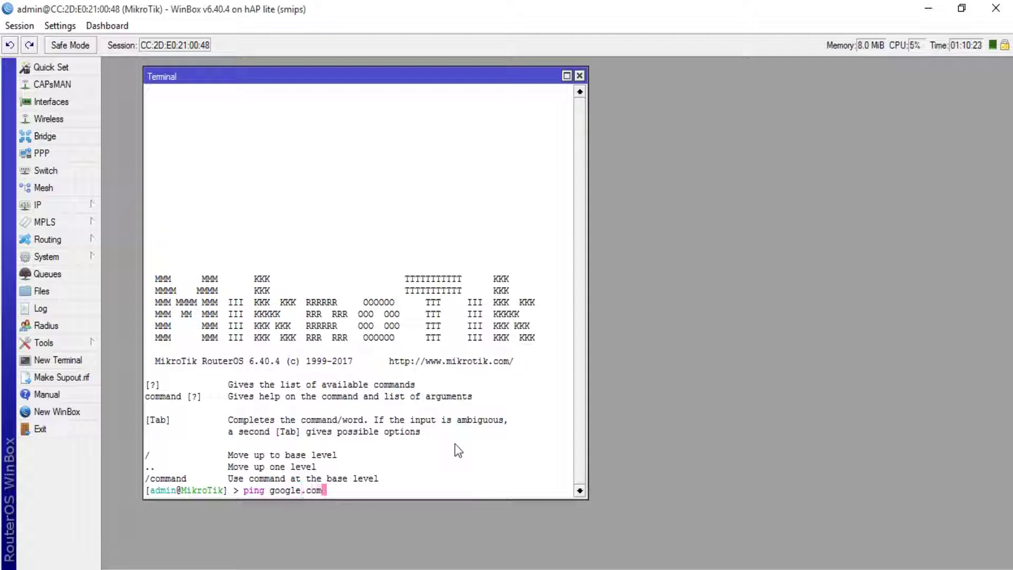
key(Return)
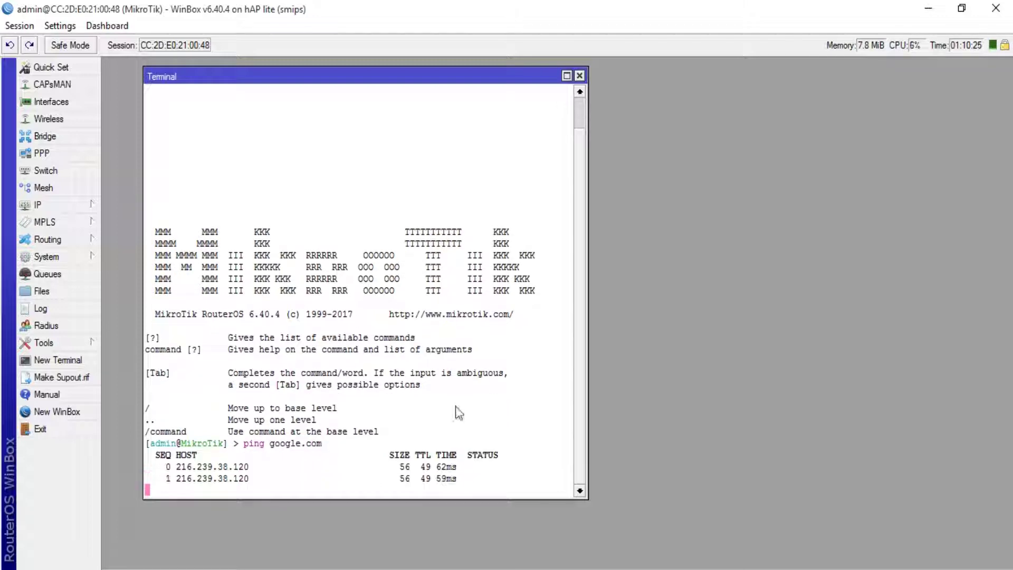
click(579, 75)
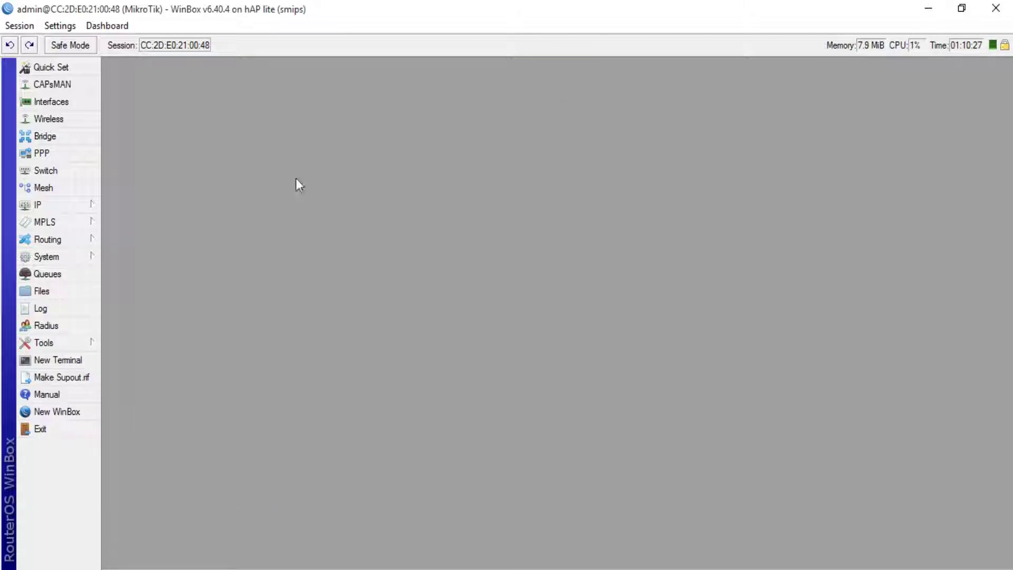
Reset the router configuration with No Default Configuration ticked and confirm the reboot.
click(49, 260)
click(141, 407)
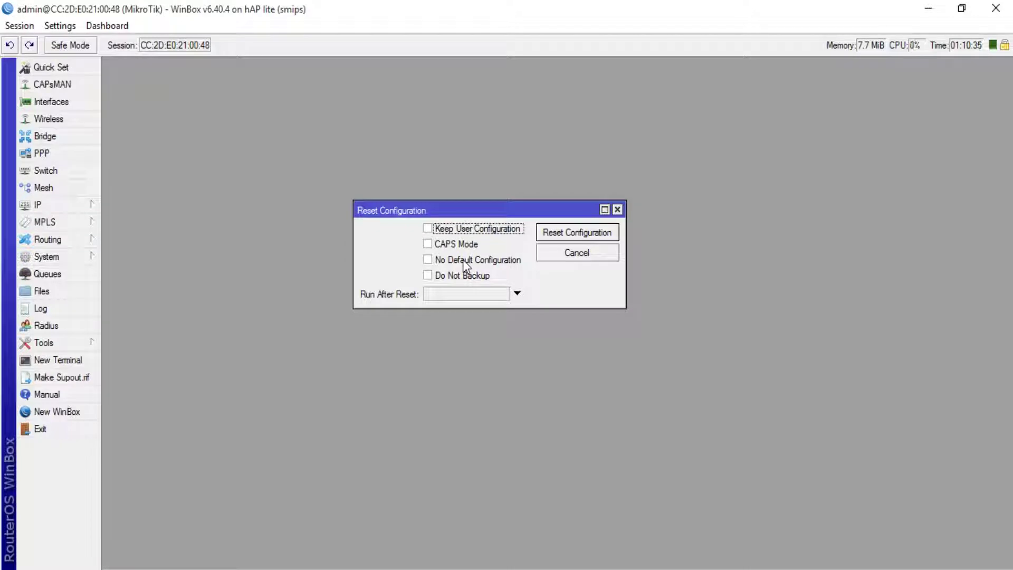
click(464, 260)
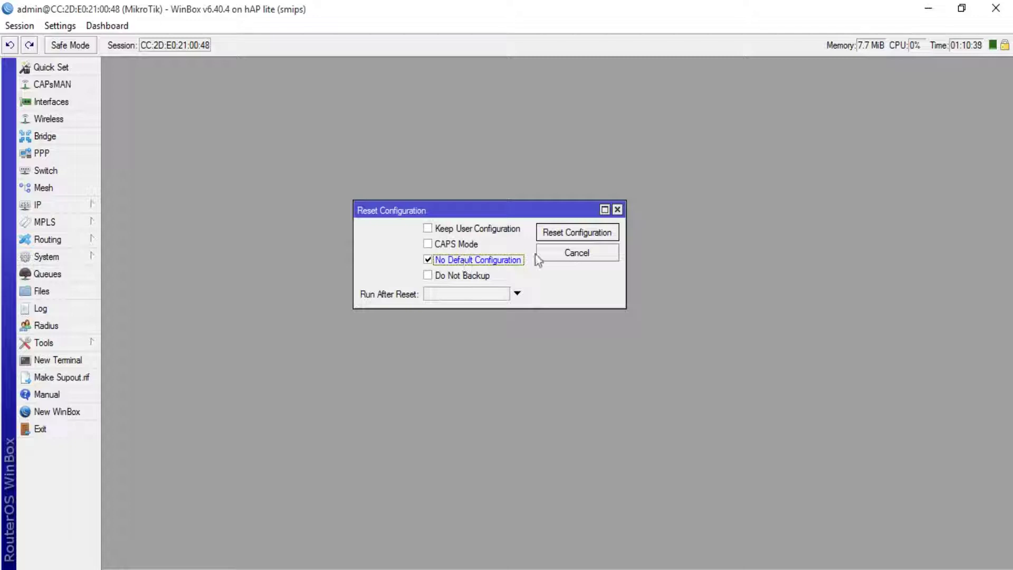
click(569, 234)
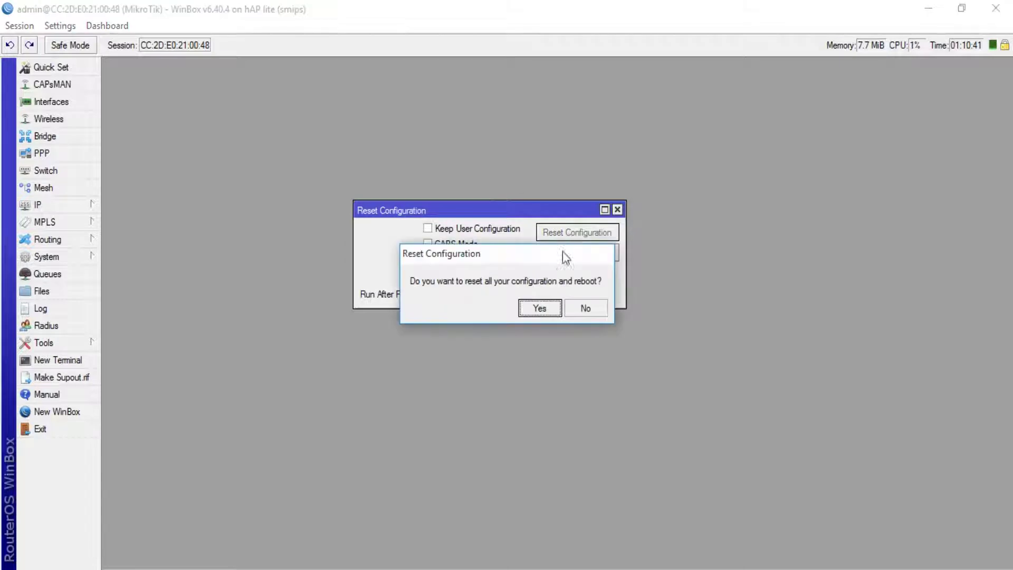
click(551, 310)
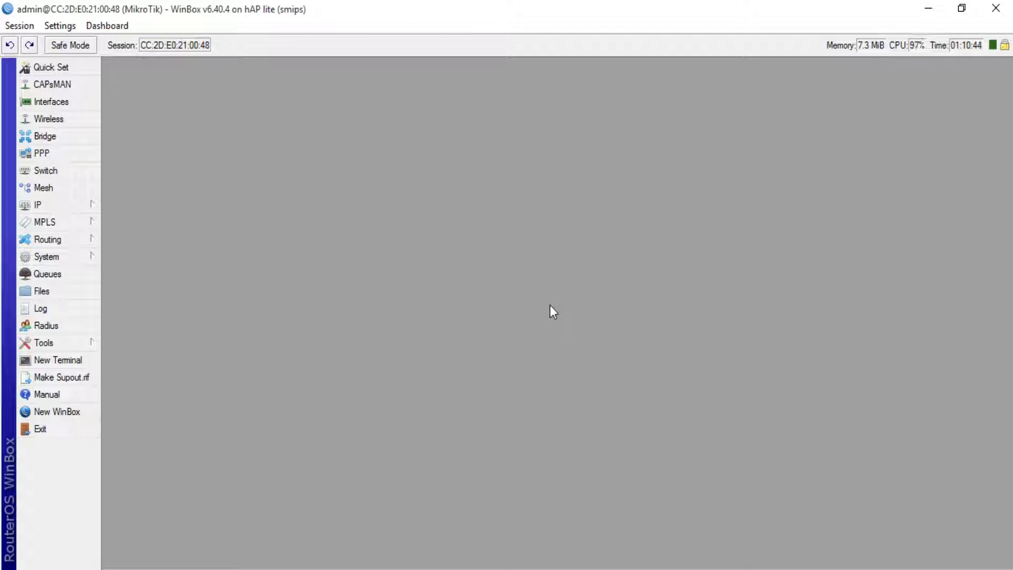
Launch cmd, start 'ping google.com -t', and move the console aside.
key(super+r)
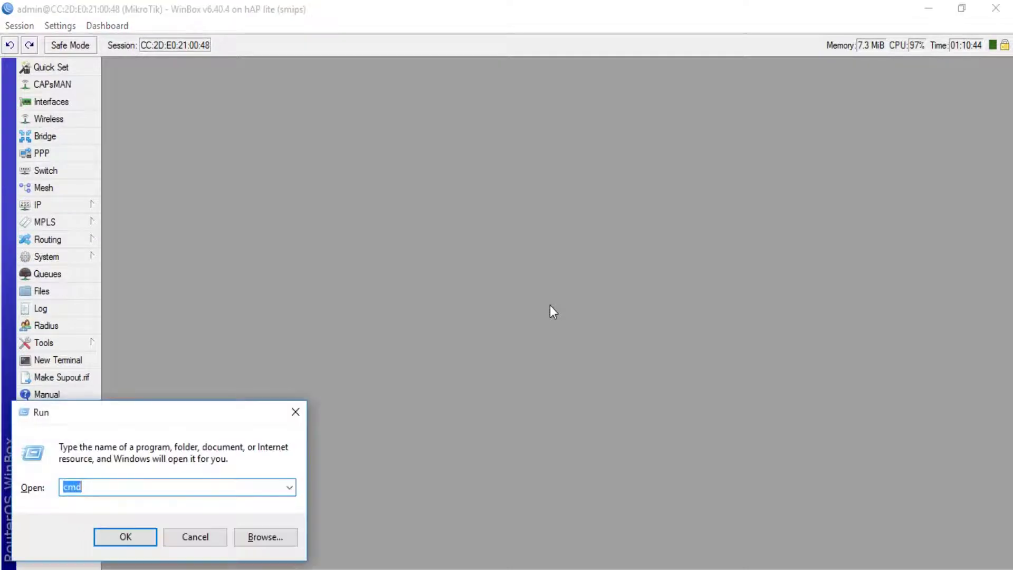
key(Return)
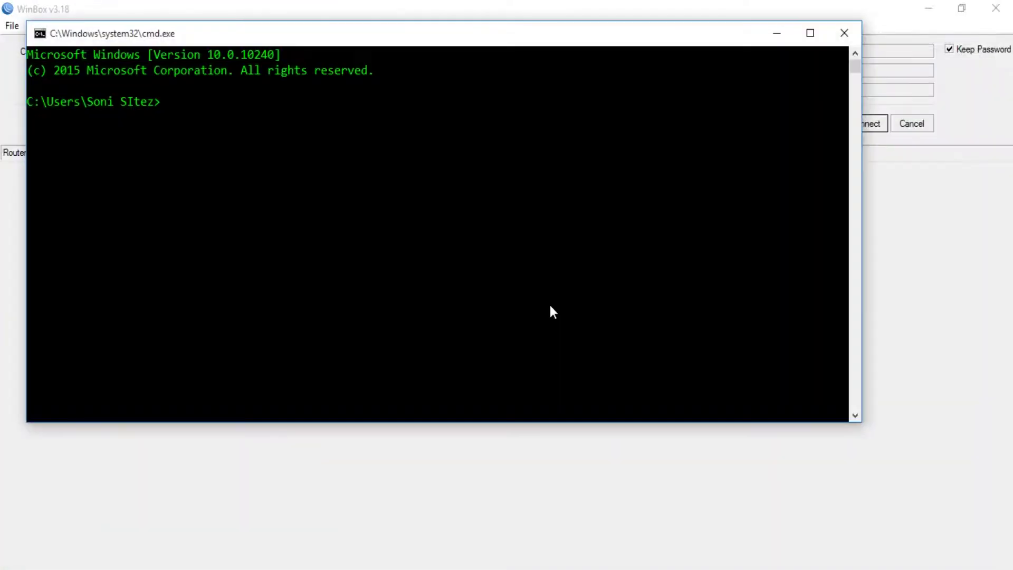
text(ping google)
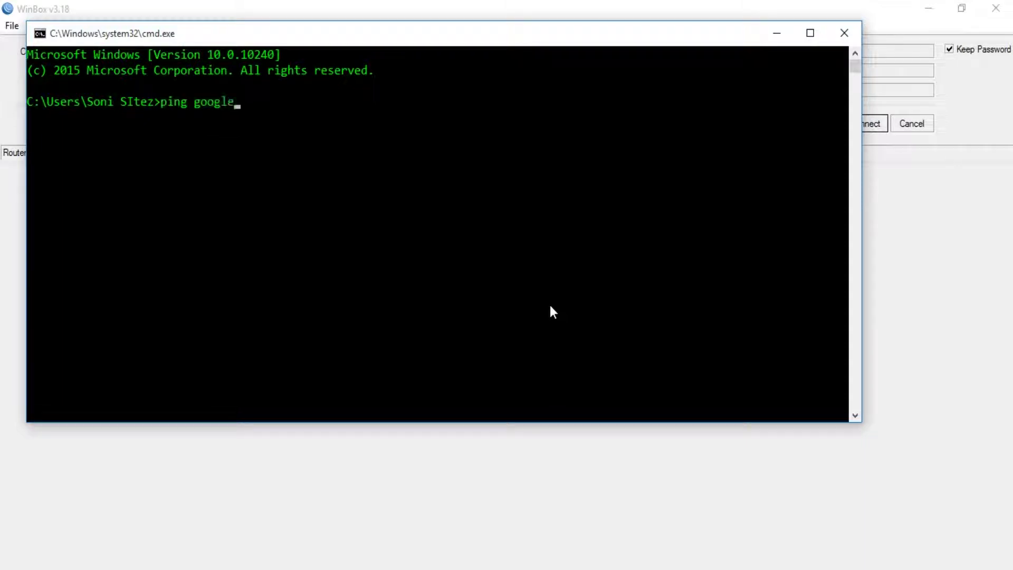
text(.com -t)
key(Return)
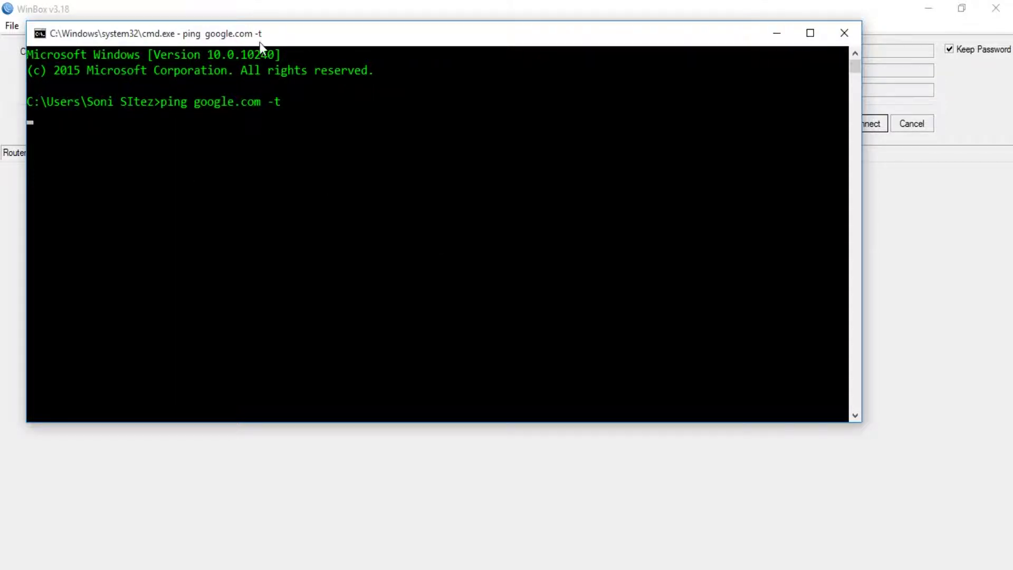
drag(261, 42, 518, 145)
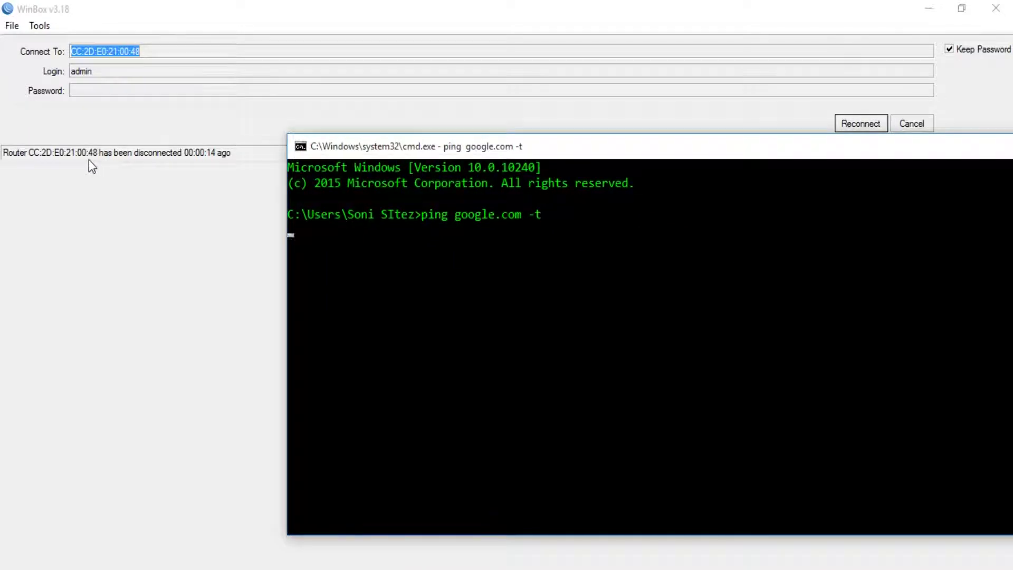
Hide the console, refresh Neighbors and connect to the reset hAP lite by its MAC address.
drag(628, 154, 369, 167)
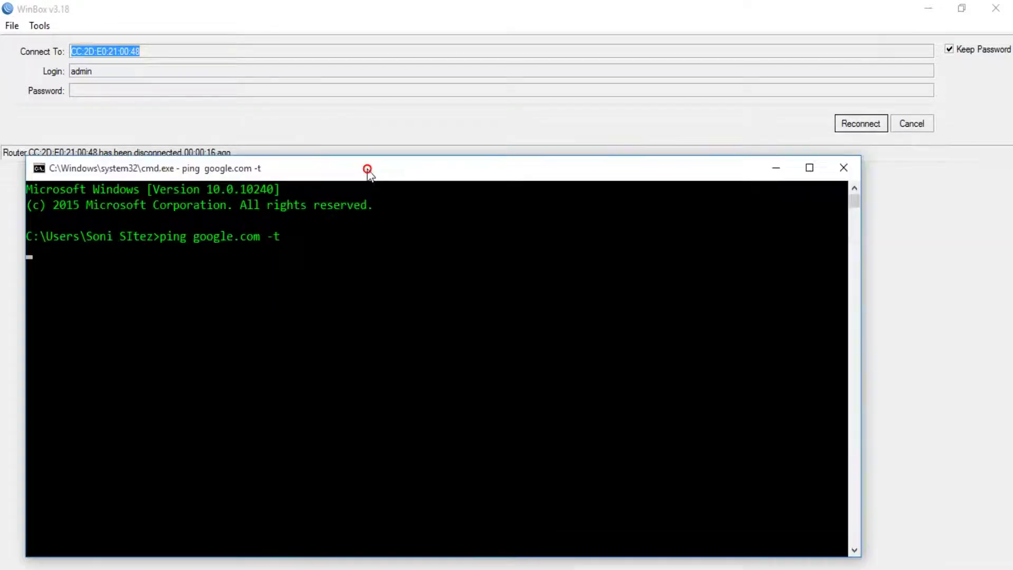
click(775, 169)
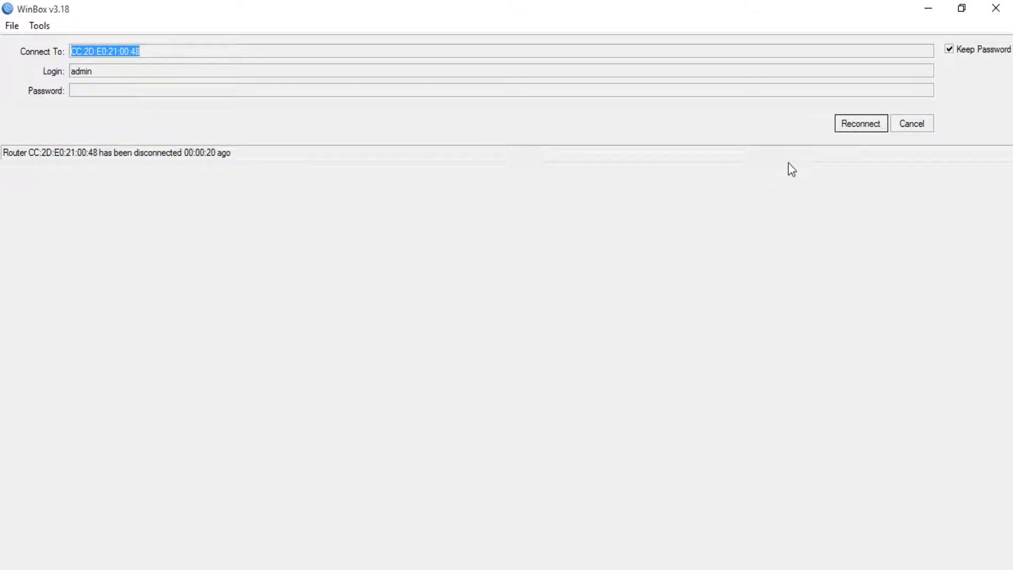
click(846, 128)
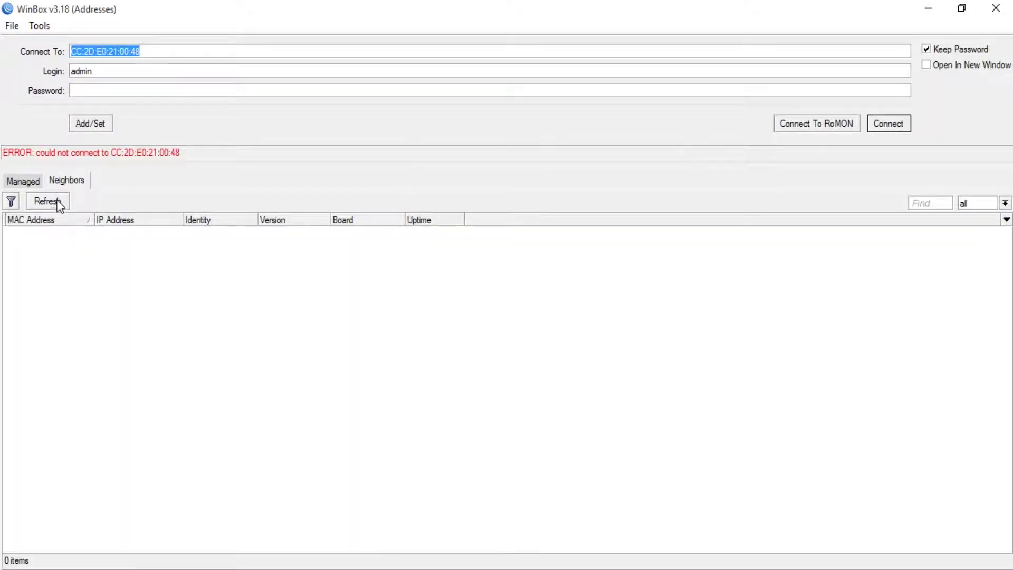
click(59, 205)
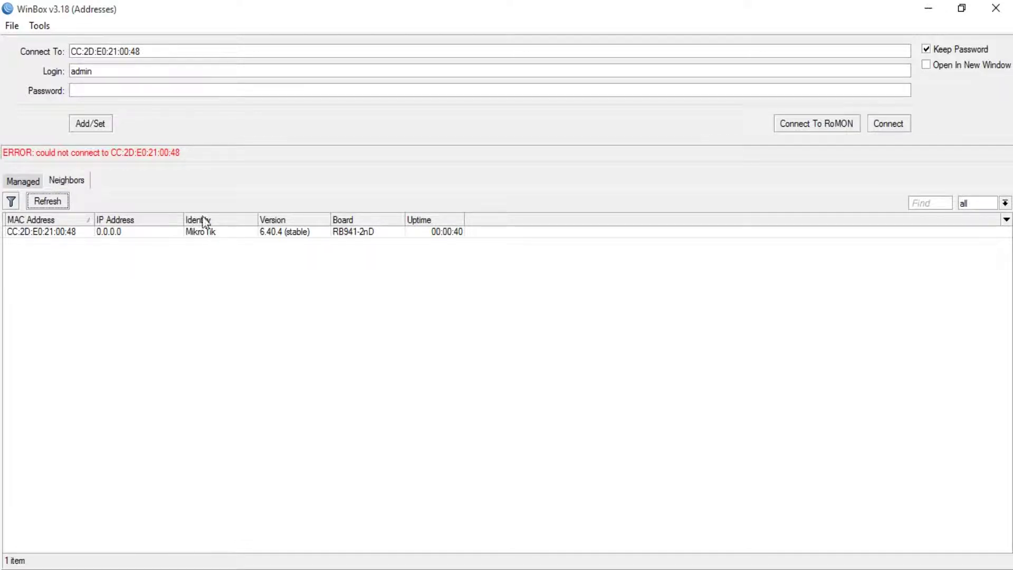
double_click(144, 74)
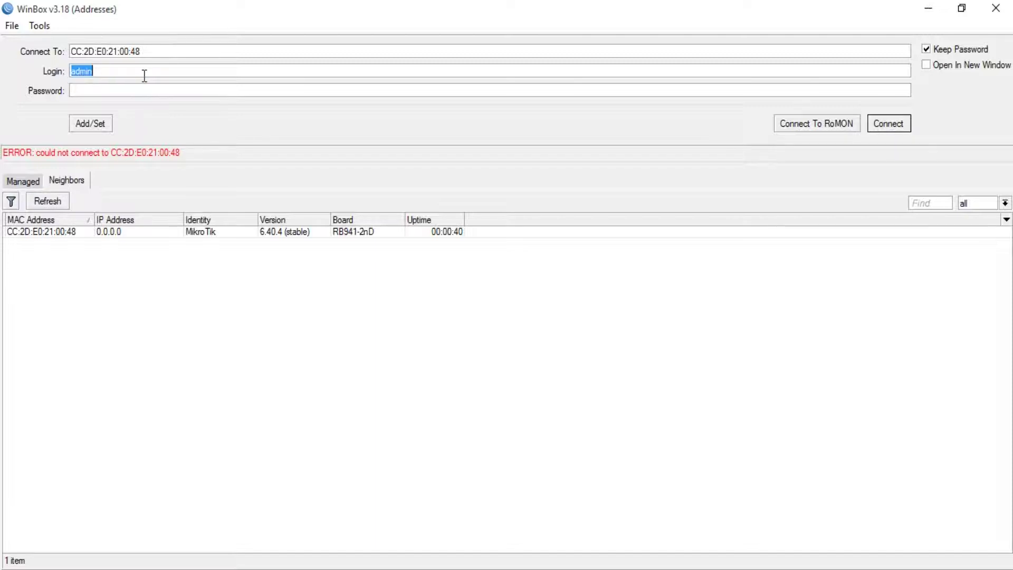
click(63, 233)
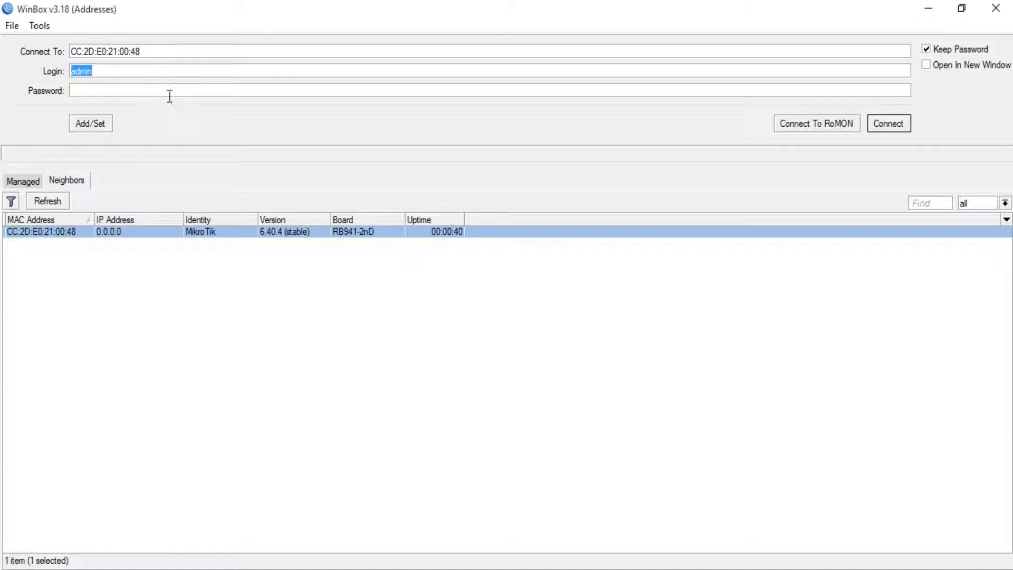
click(877, 124)
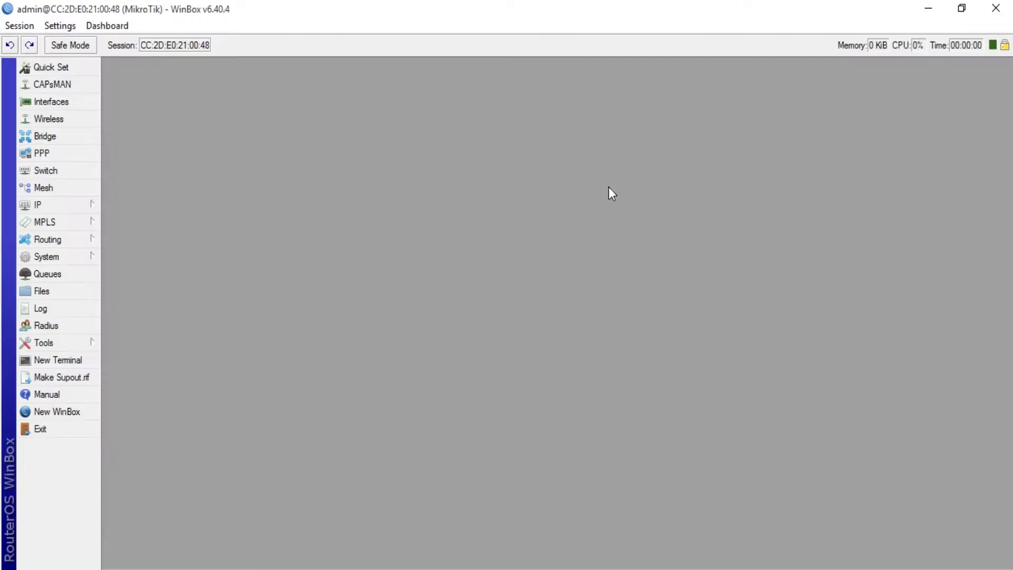
Run 'ping google.com' in a new router terminal, getting no DNS answer.
click(75, 363)
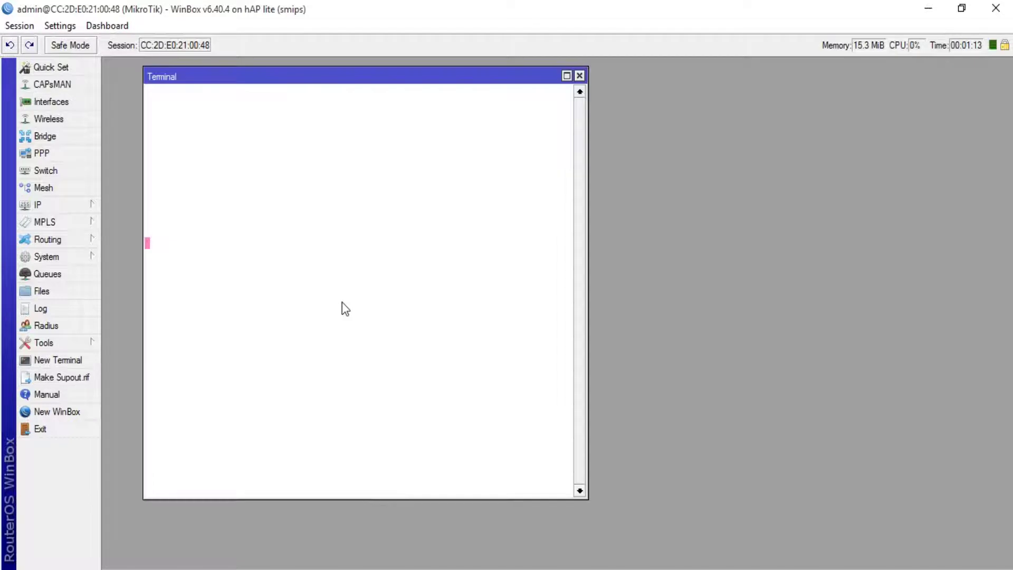
text(pinm)
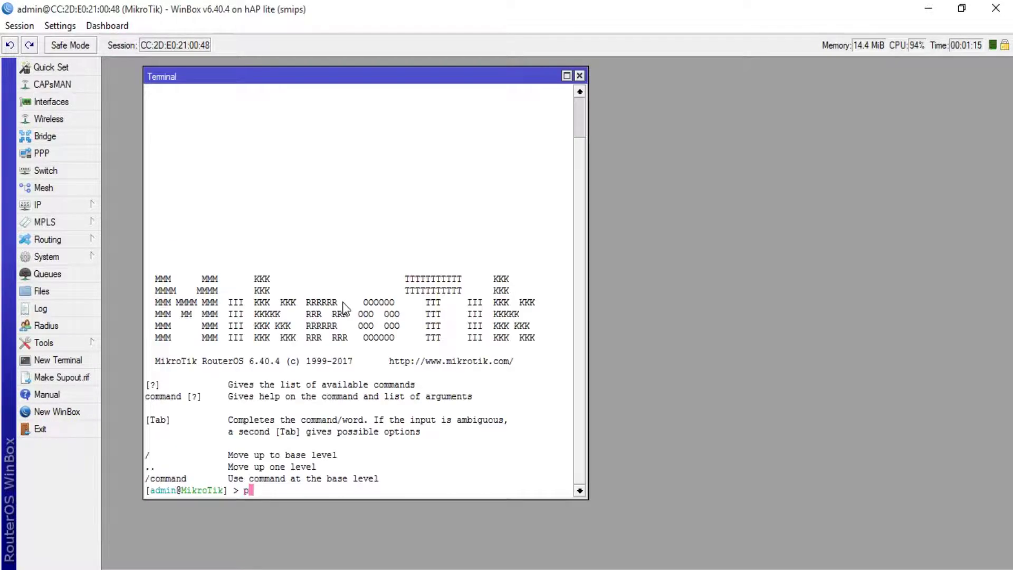
key(BackSpace)
key(BackSpace)
text(ng goog)
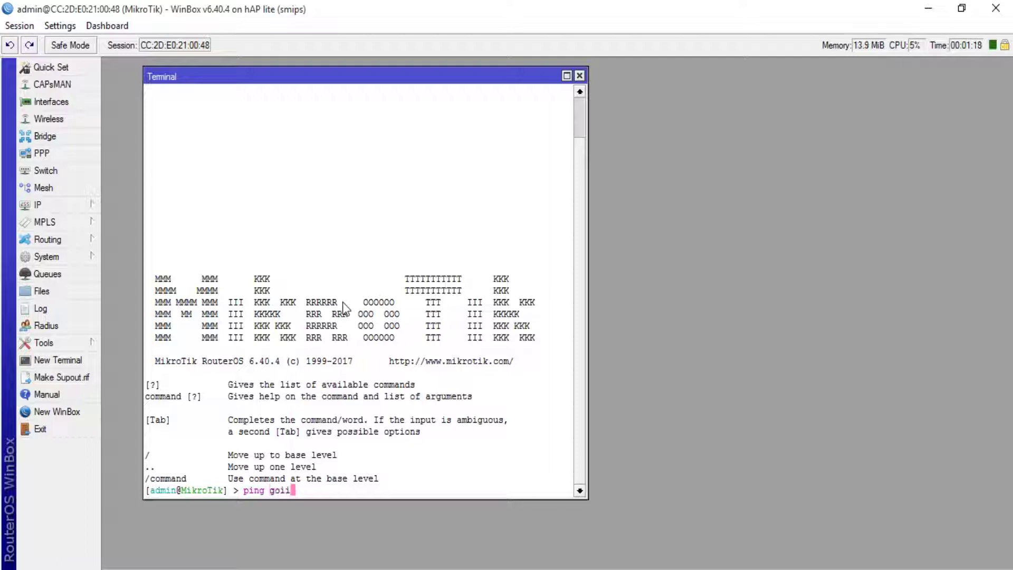
key(BackSpace)
key(BackSpace)
text(ogle.com)
key(Return)
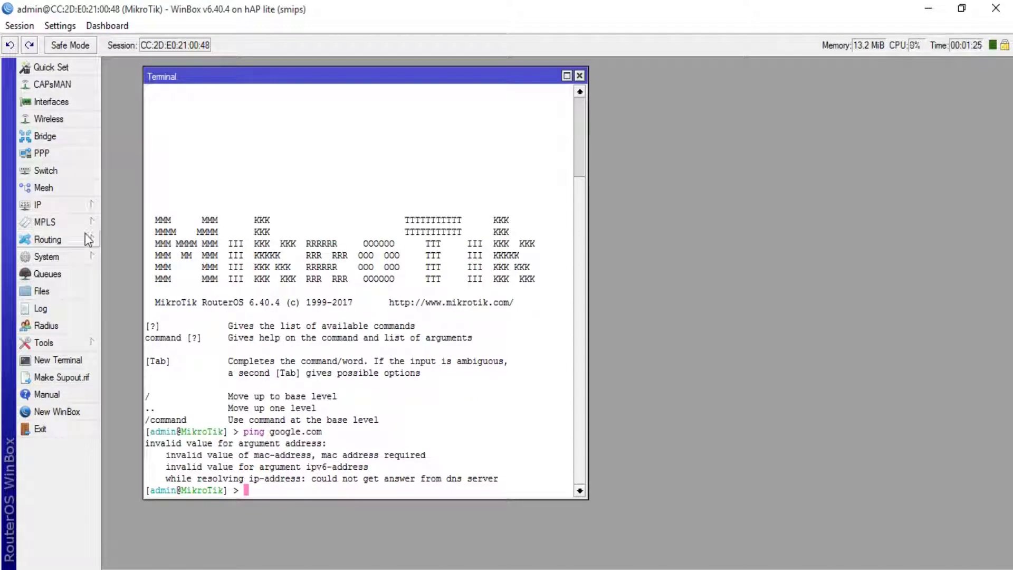
Enable the disabled wlan1 interface in the Wireless list.
click(50, 120)
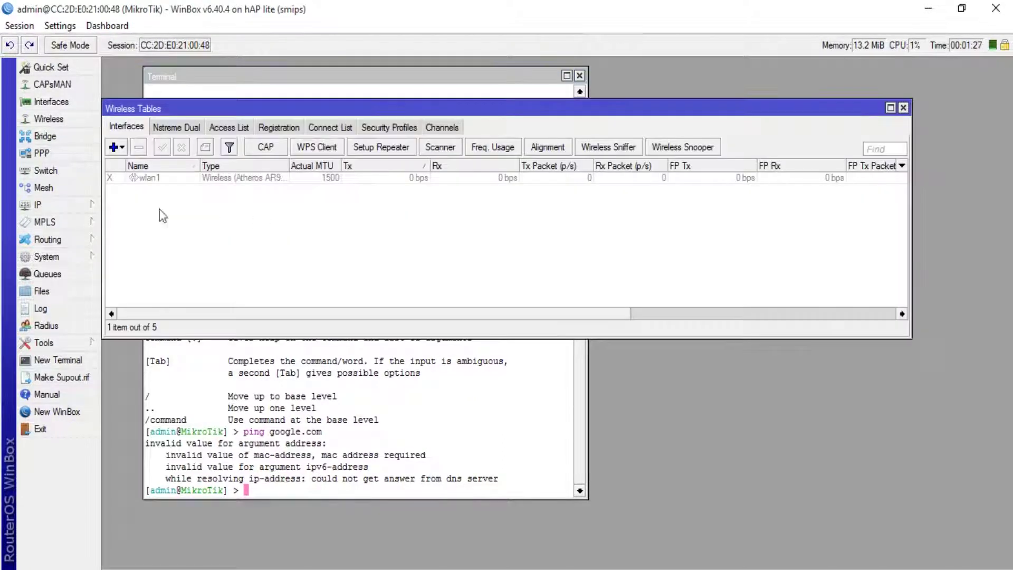
click(157, 179)
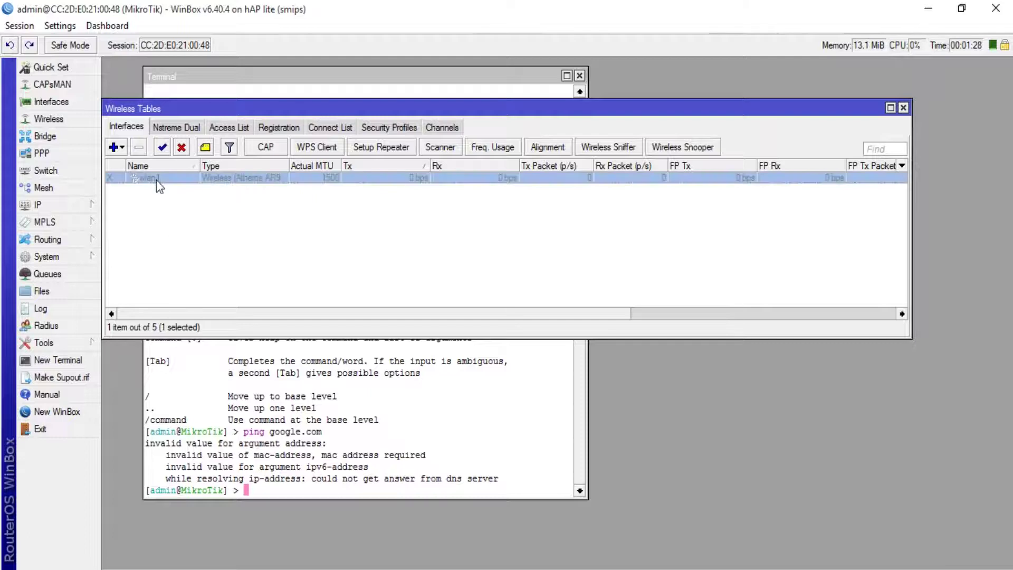
click(164, 149)
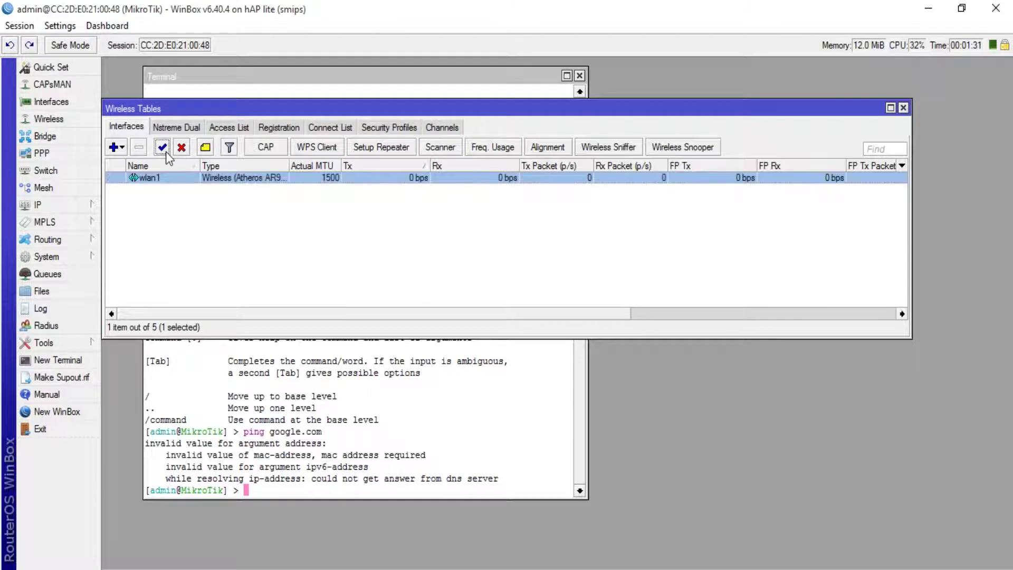
drag(210, 110, 423, 104)
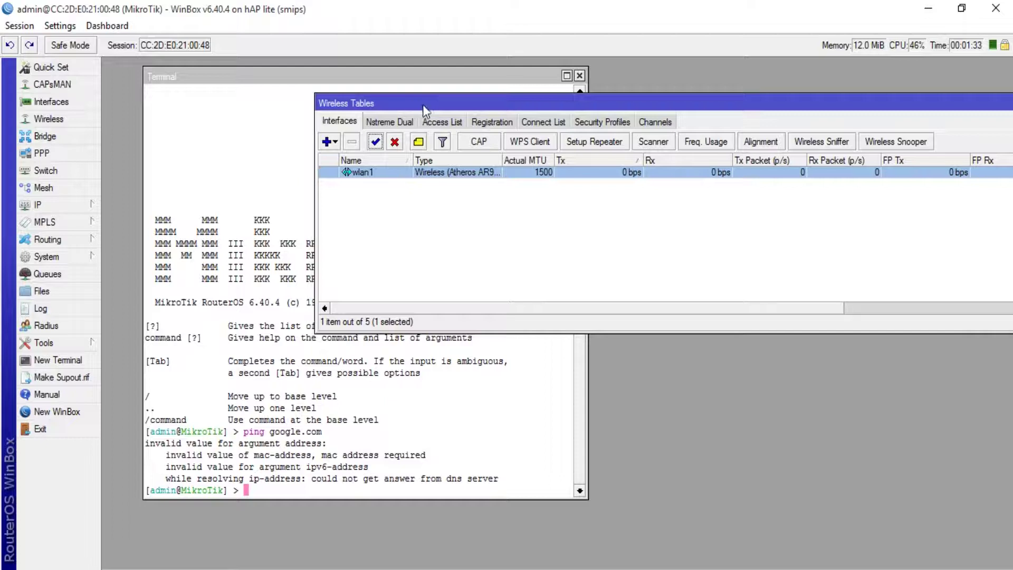
Open the wlan1 settings and keep the band at 2GHz-B/G.
double_click(404, 173)
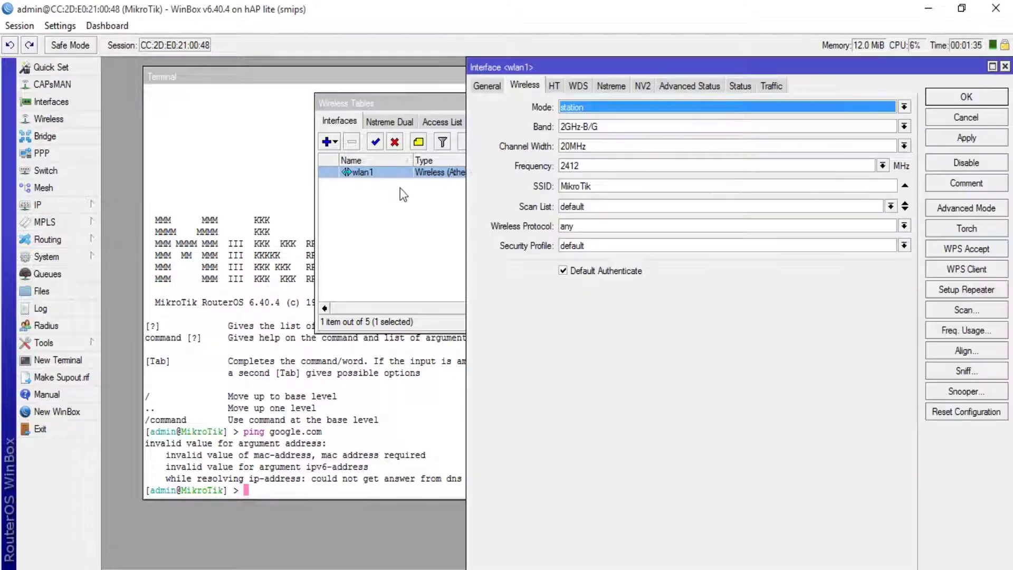
drag(657, 67, 534, 70)
click(541, 128)
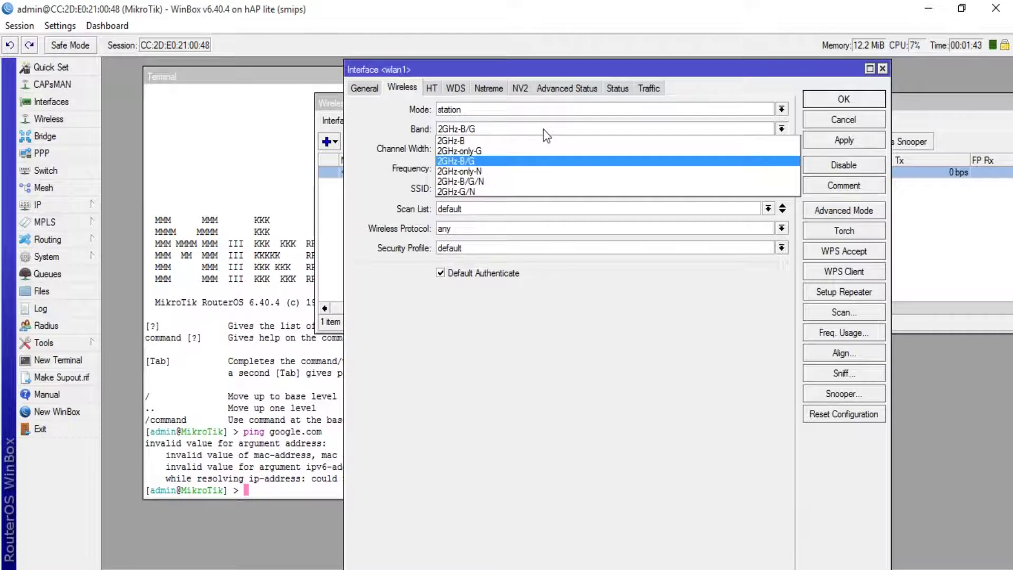
click(544, 129)
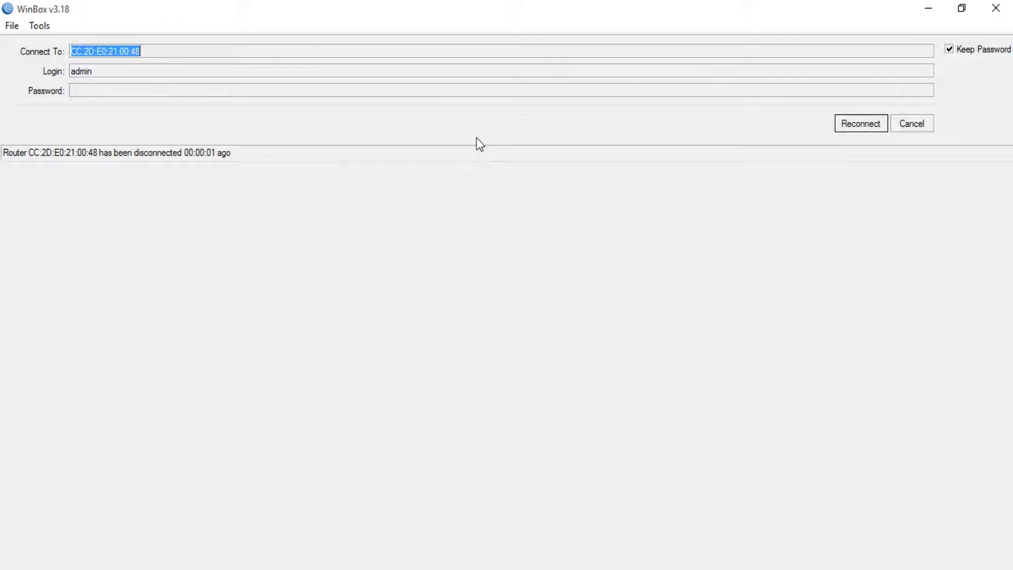
Reconnect and log back in to the router after the dropped session.
click(866, 128)
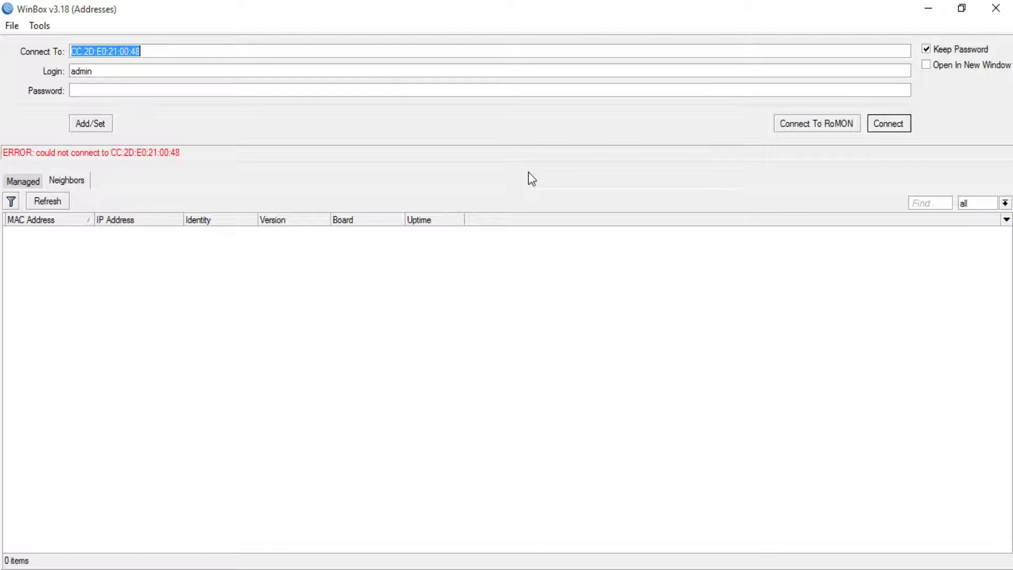
click(876, 124)
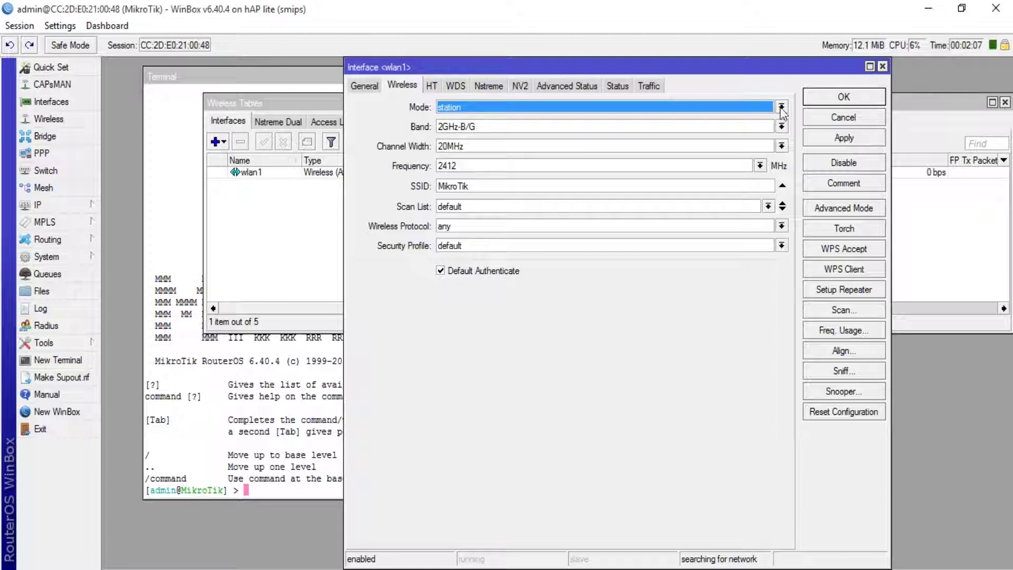
Keep the default security profile on wlan1, close its settings, and show the Security Profiles list.
click(537, 241)
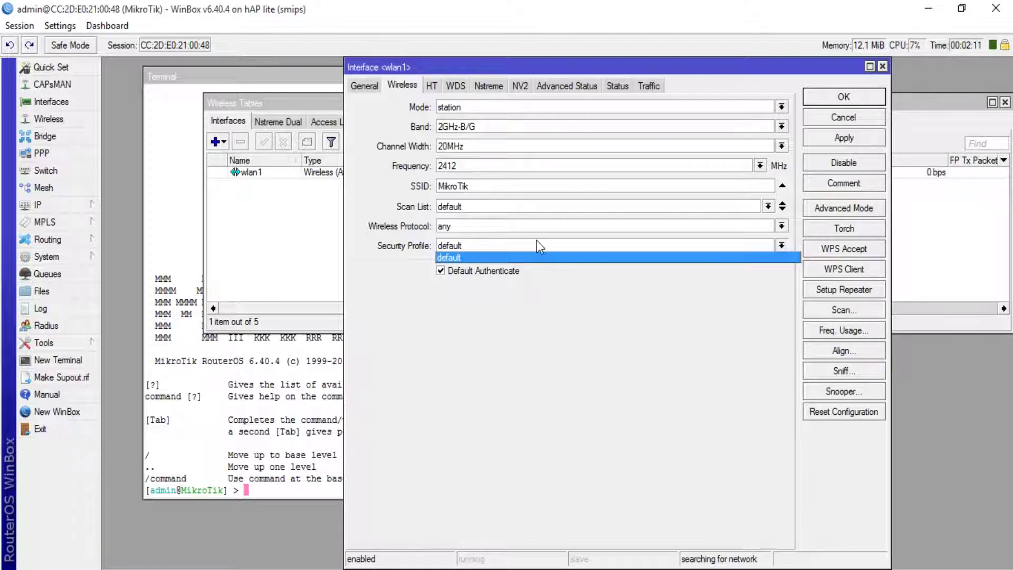
click(537, 240)
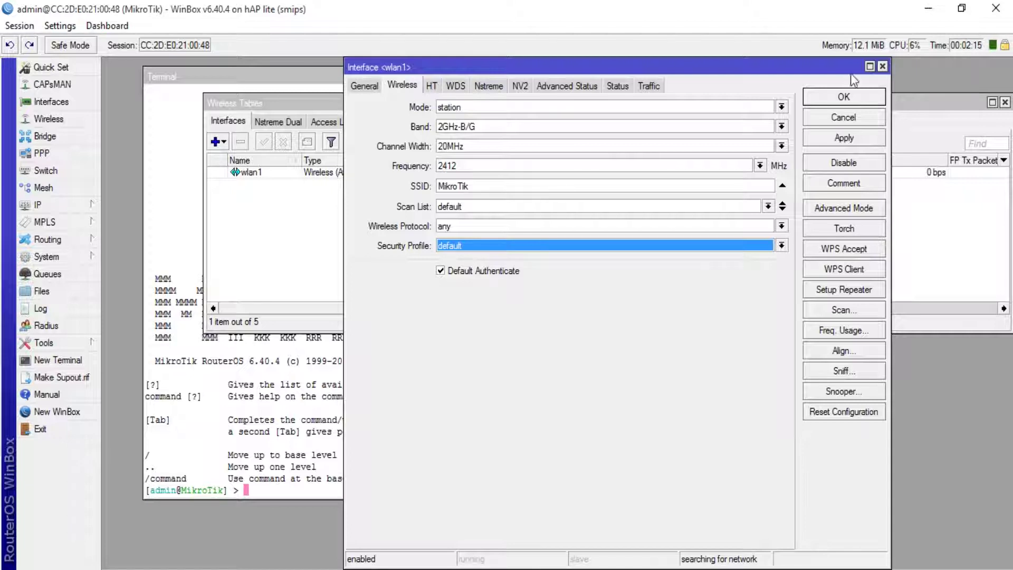
click(883, 67)
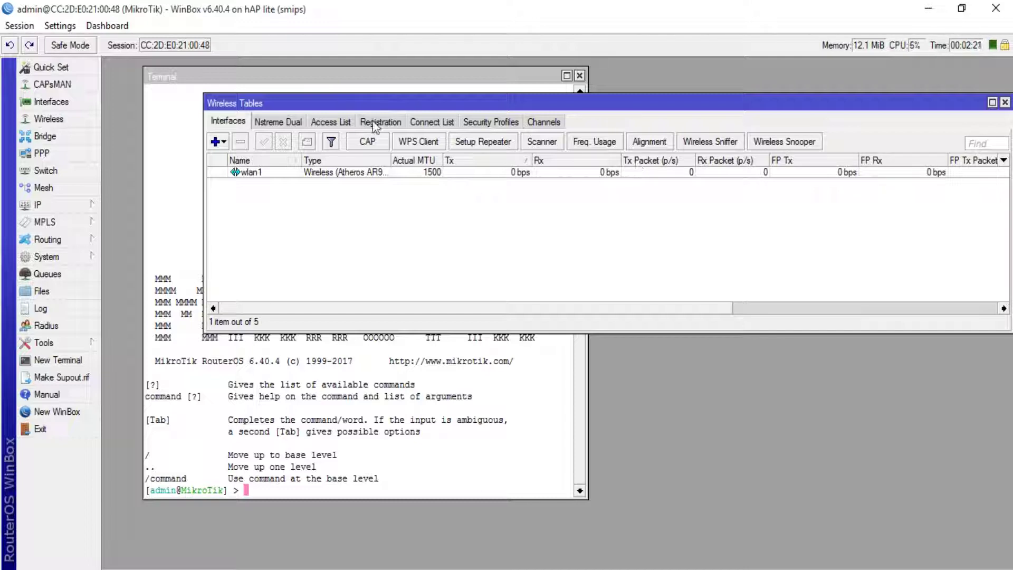
click(480, 122)
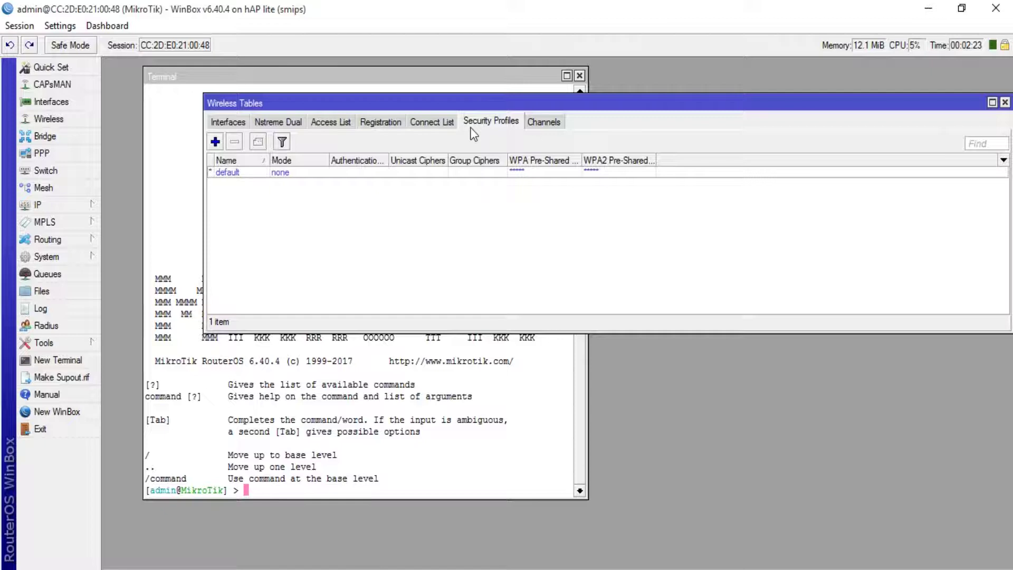
Create security profile MyWIFI with WPA EAP, WPA2 EAP and tkip unicast and group ciphers.
click(214, 142)
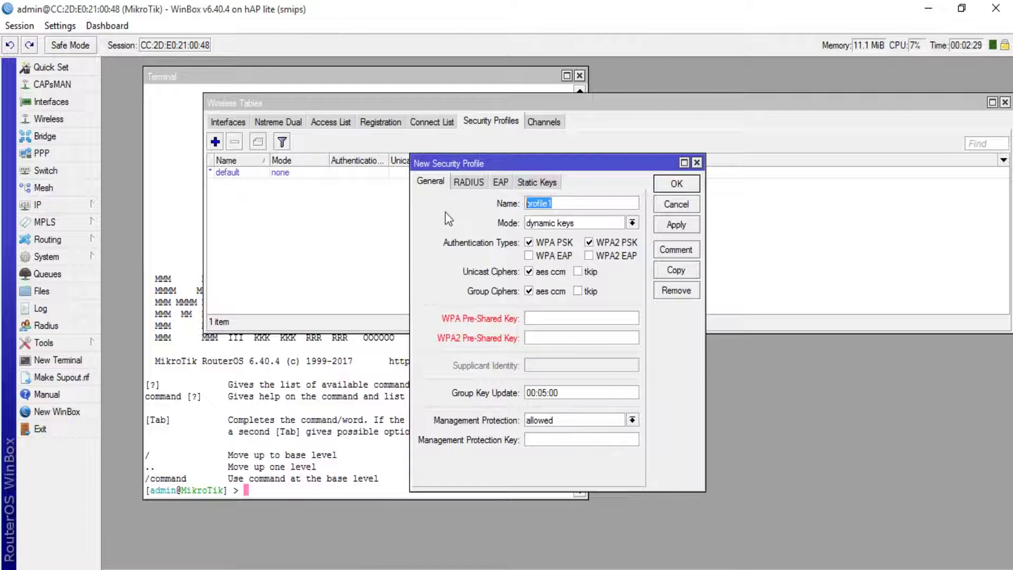
text(MyWIFI)
click(530, 256)
click(589, 256)
click(583, 274)
click(578, 291)
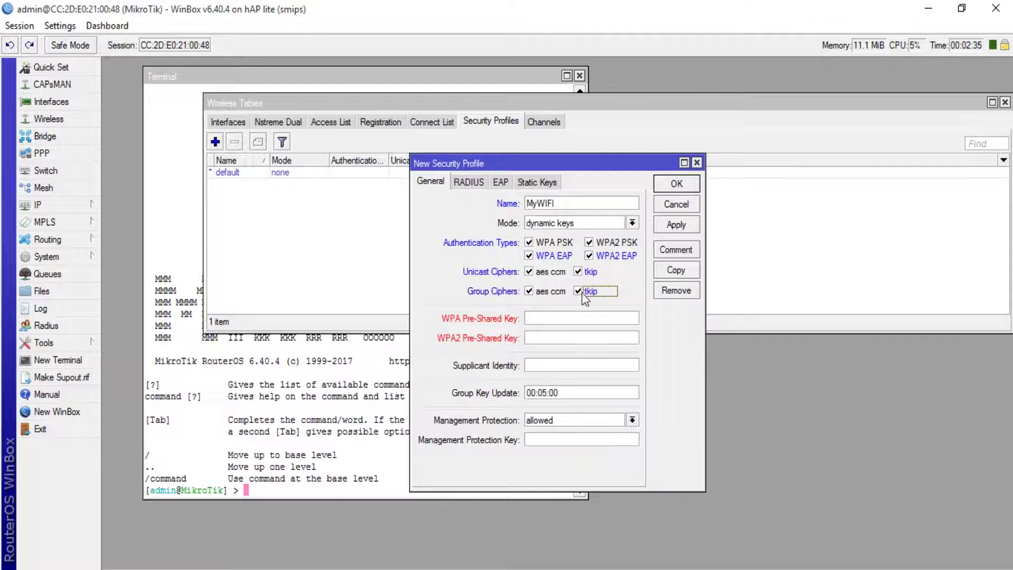
Enter the WPA pre-shared key for the MyWIFI profile.
click(572, 320)
text(123456789)
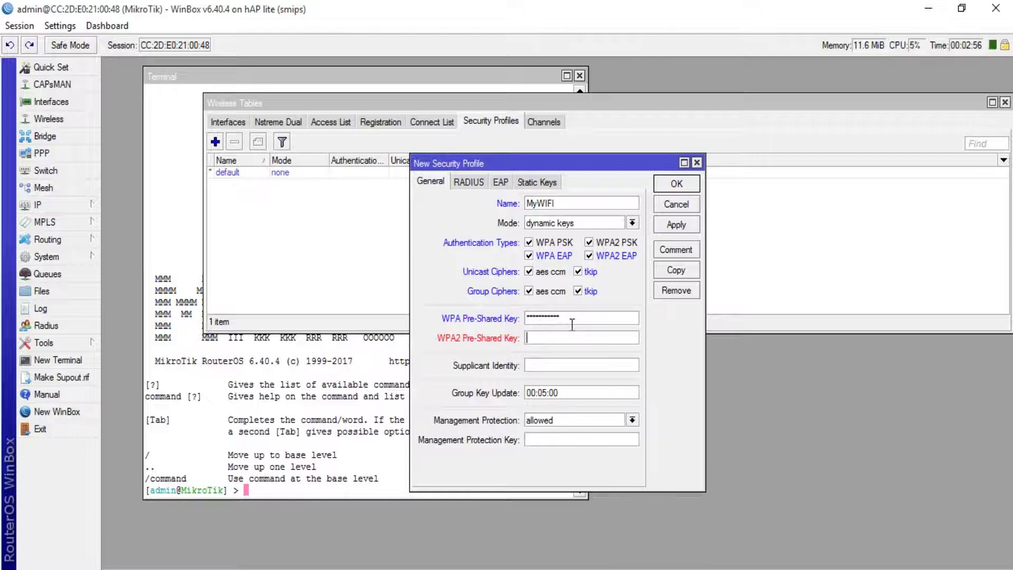
text(1234567890)
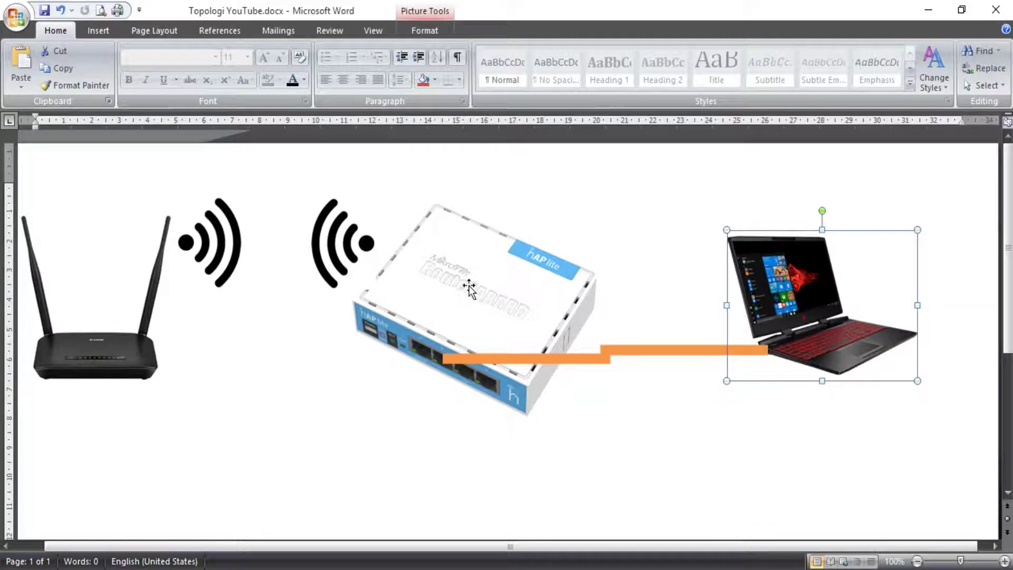
click(923, 15)
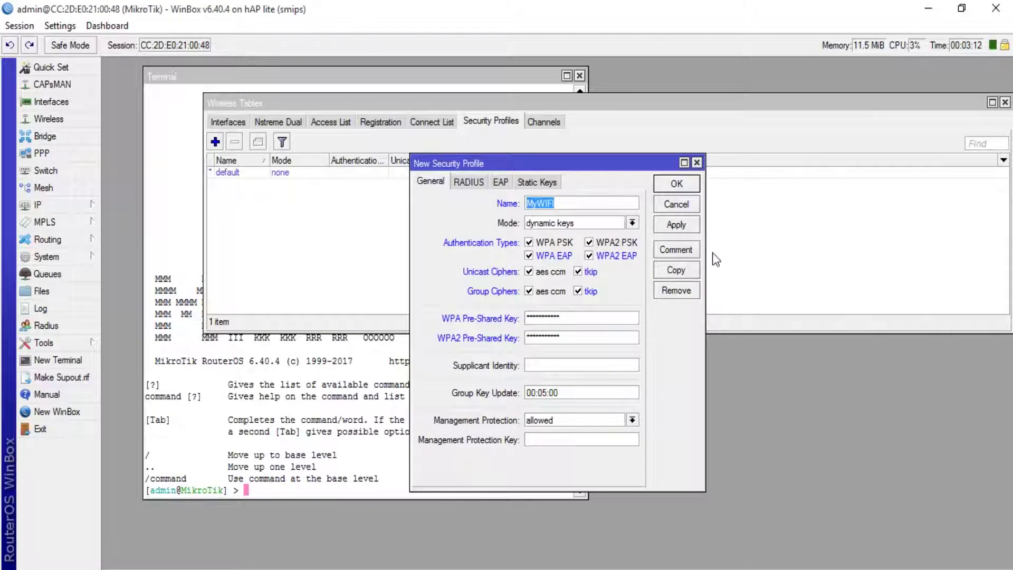
Apply and close the MyWIFI profile, then reopen wlan1 settings to view the Mode options.
click(679, 226)
click(679, 186)
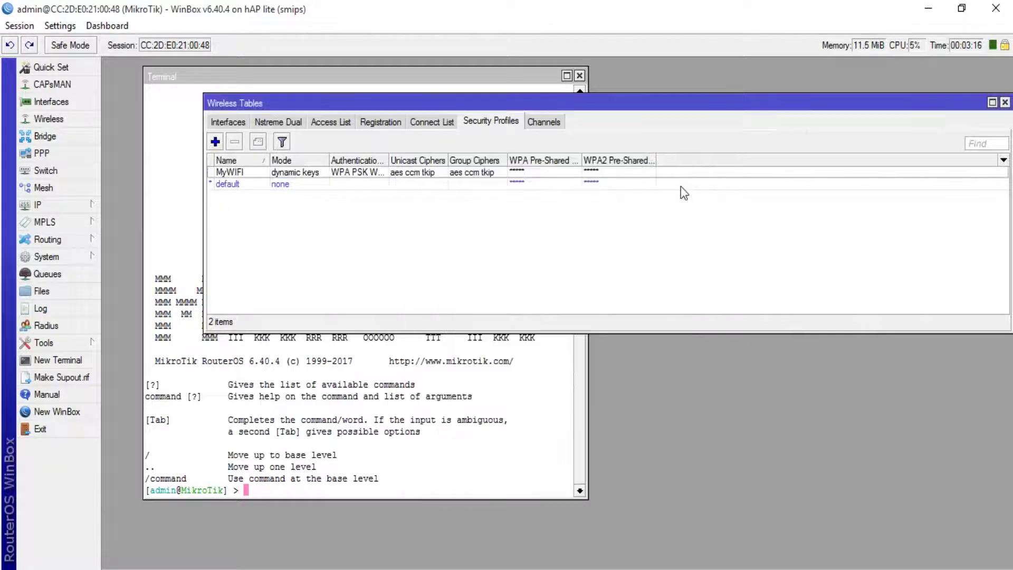
click(219, 121)
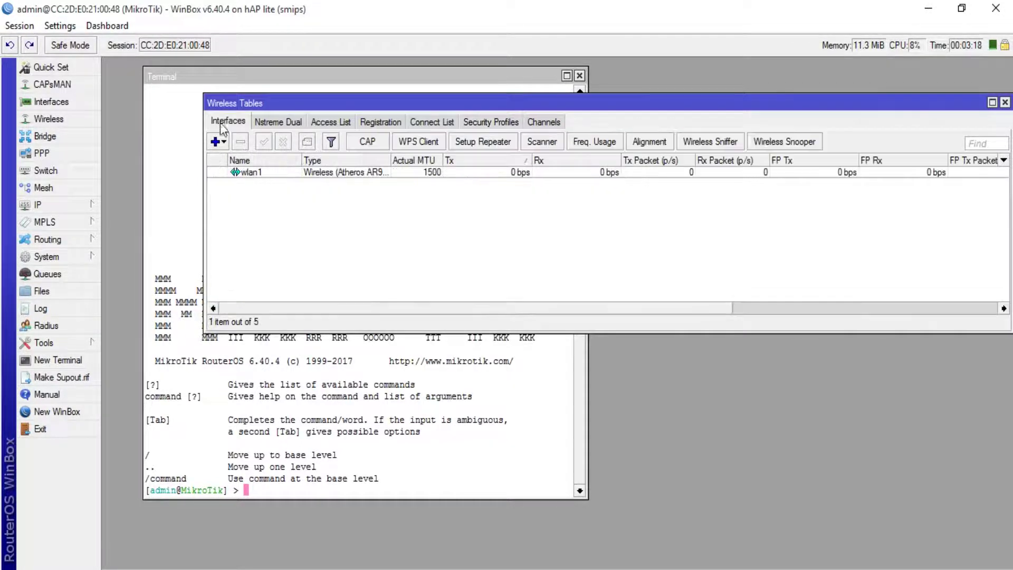
double_click(280, 172)
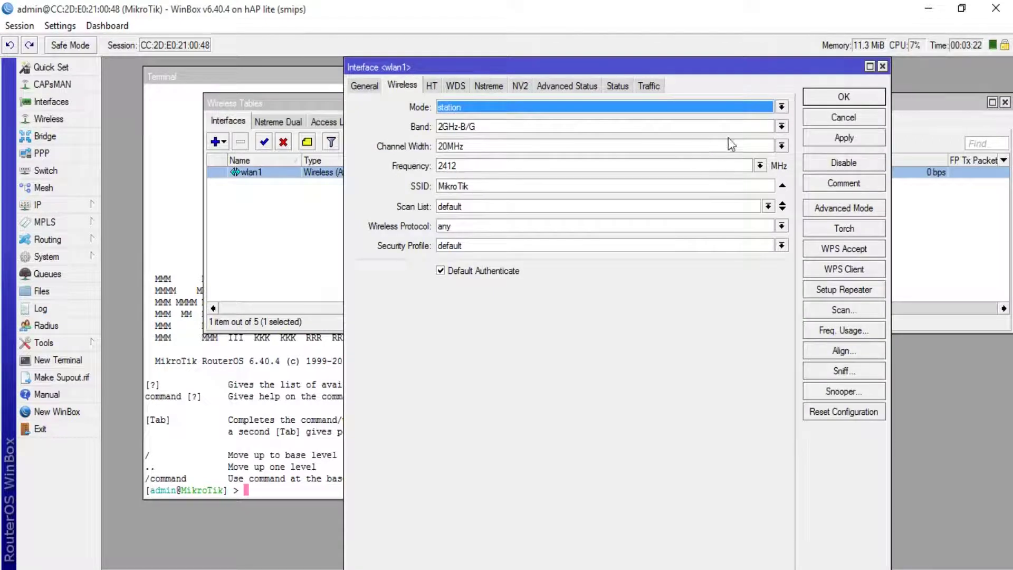
click(733, 107)
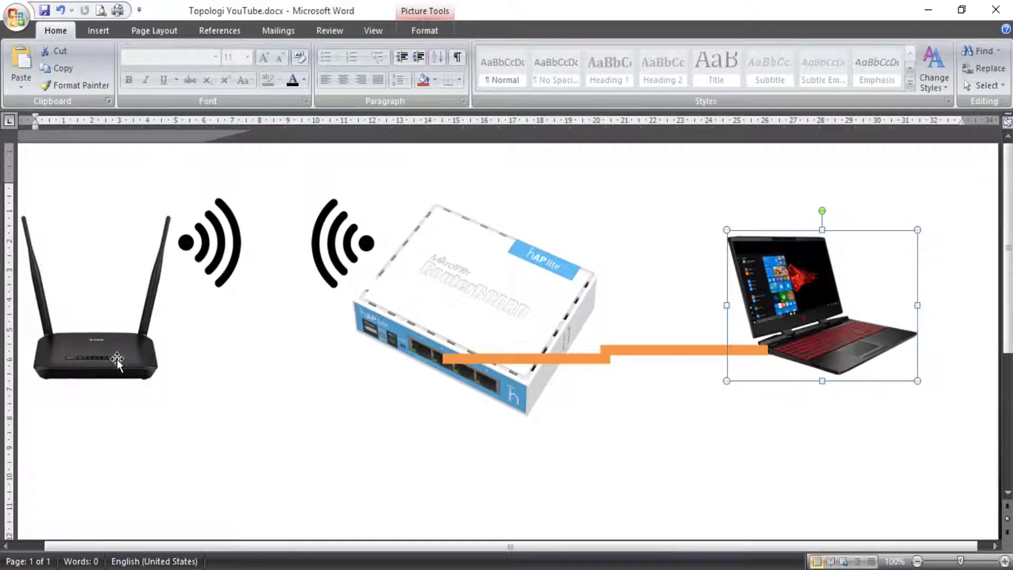
Put wlan1 in station pseudobridge mode with the MyWIFI security profile, apply it, and open its Scanner.
click(921, 10)
click(579, 108)
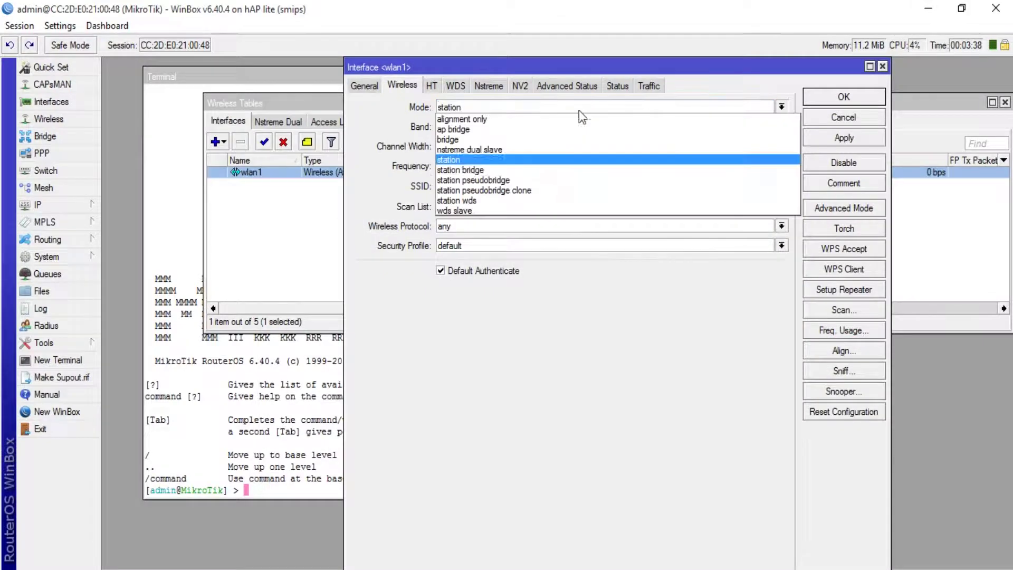
click(579, 180)
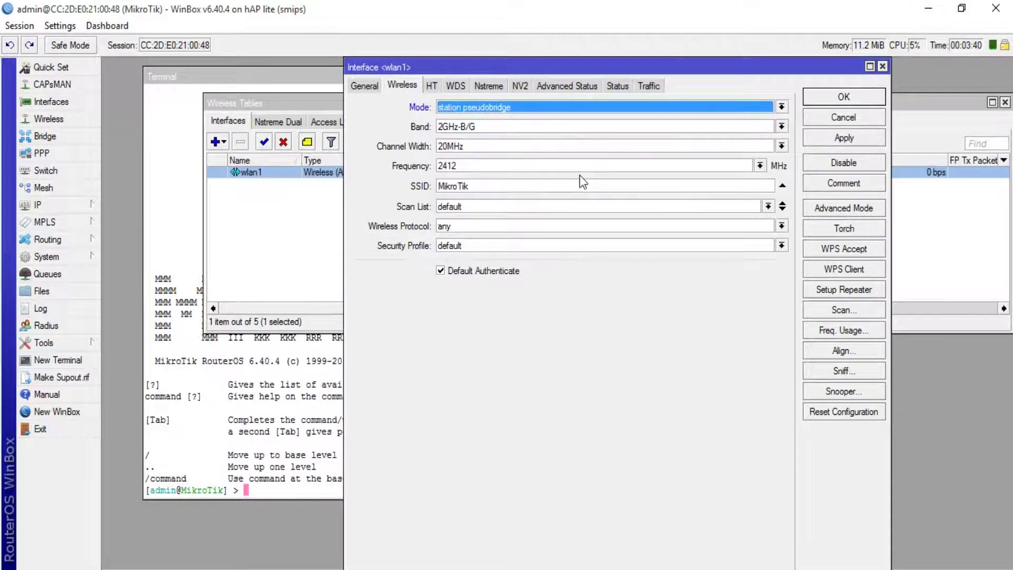
click(548, 246)
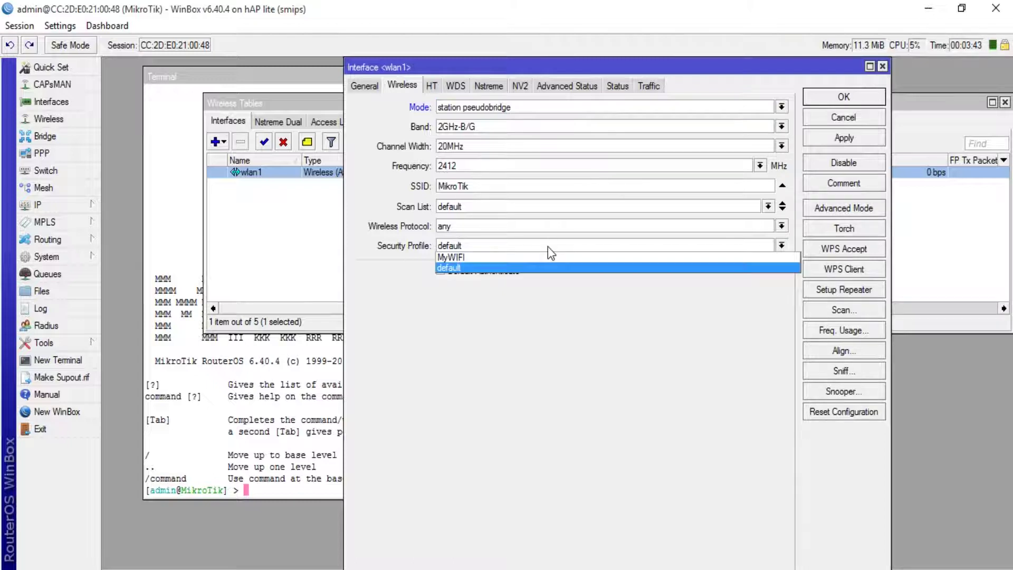
click(455, 257)
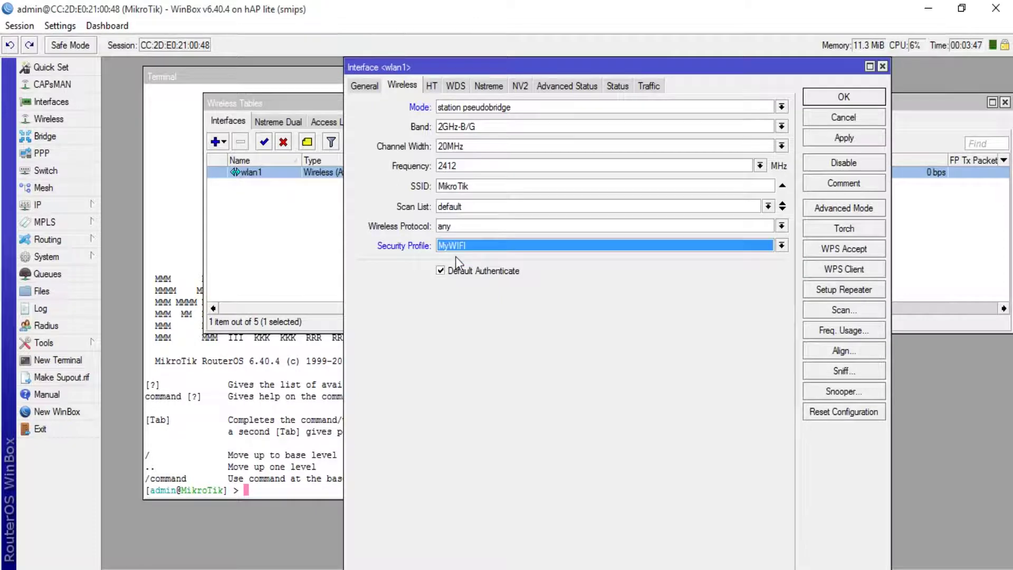
click(850, 142)
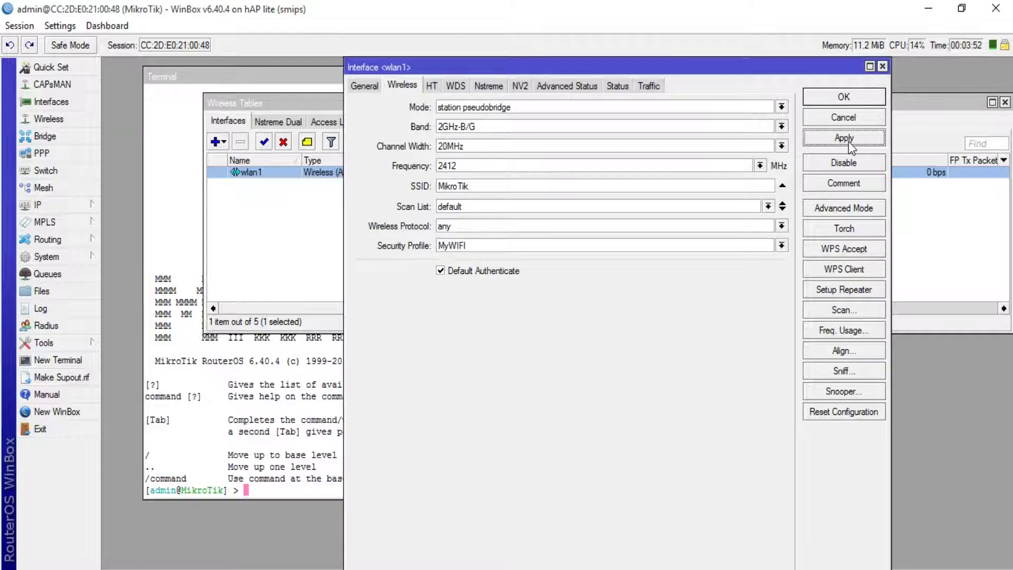
click(844, 311)
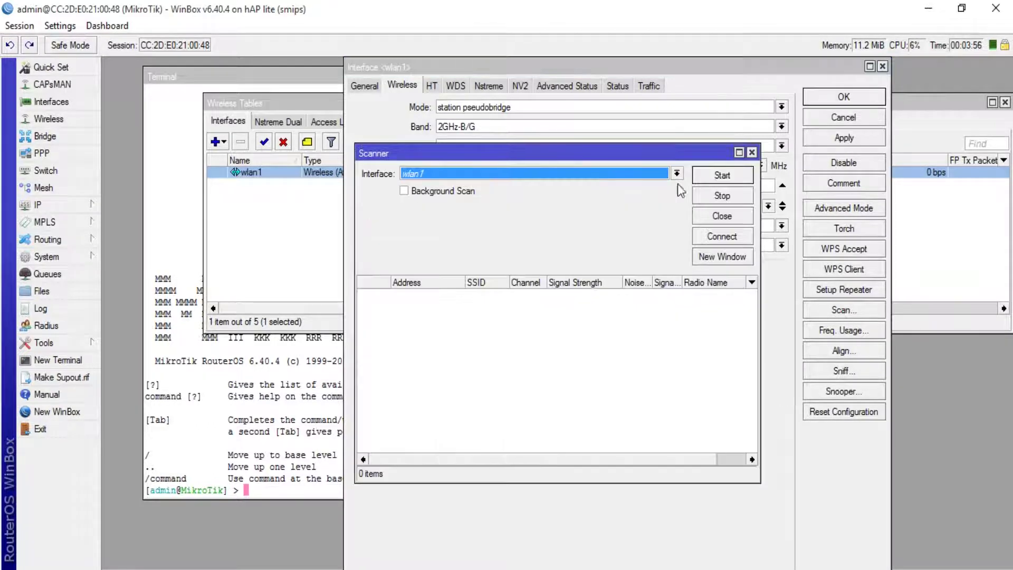
Scan, connect wlan1 to the Noos Inc. access point, and apply the resulting SSID, 2432 frequency and 2GHz-B/G/N band.
click(722, 175)
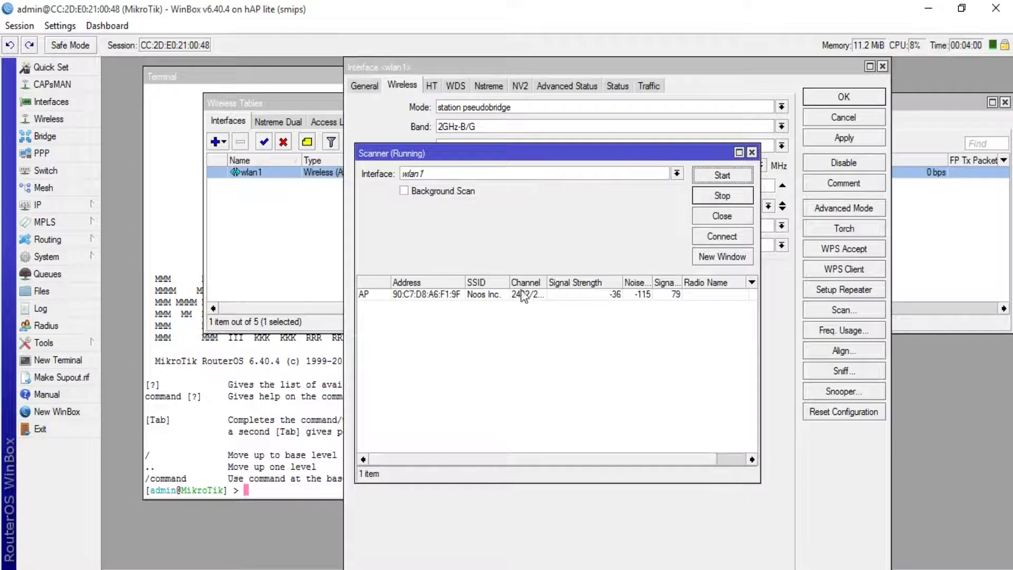
drag(510, 282, 572, 282)
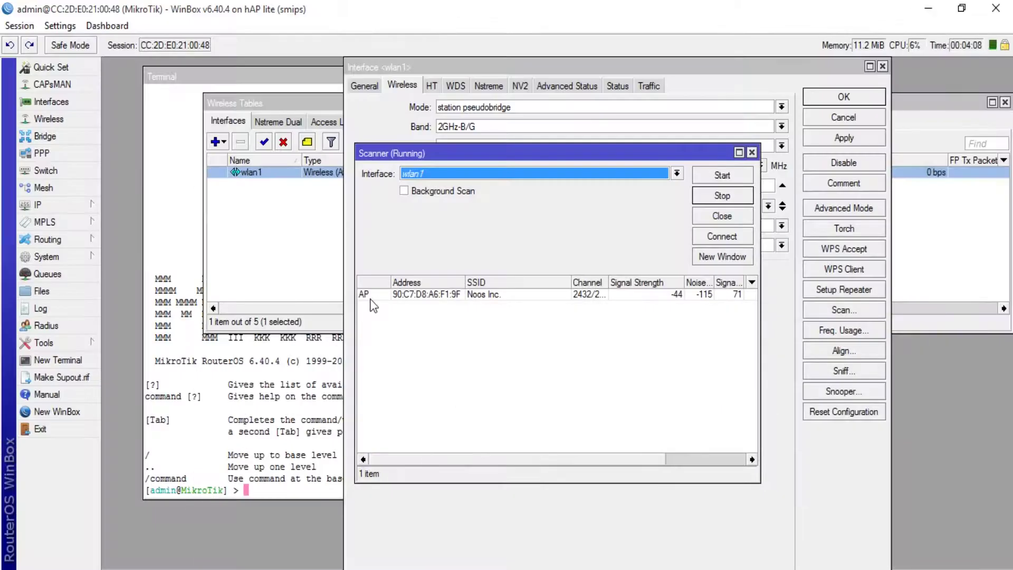
click(370, 295)
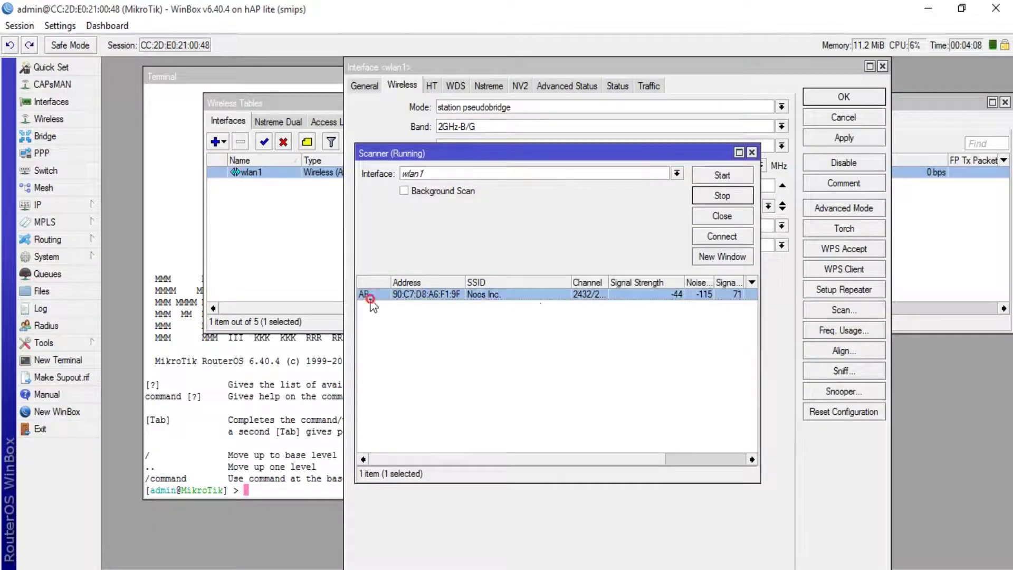
click(506, 300)
click(505, 300)
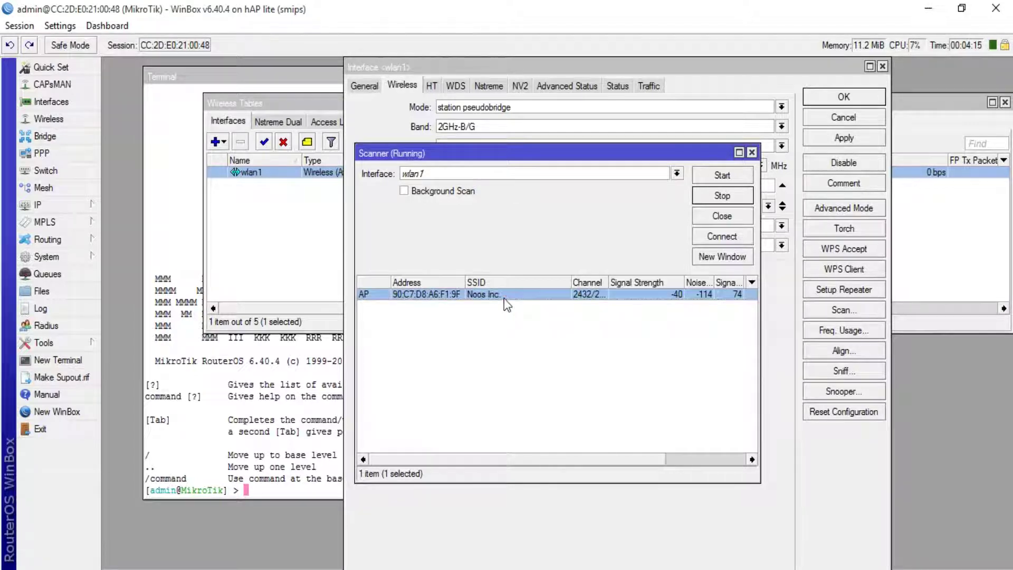
click(736, 237)
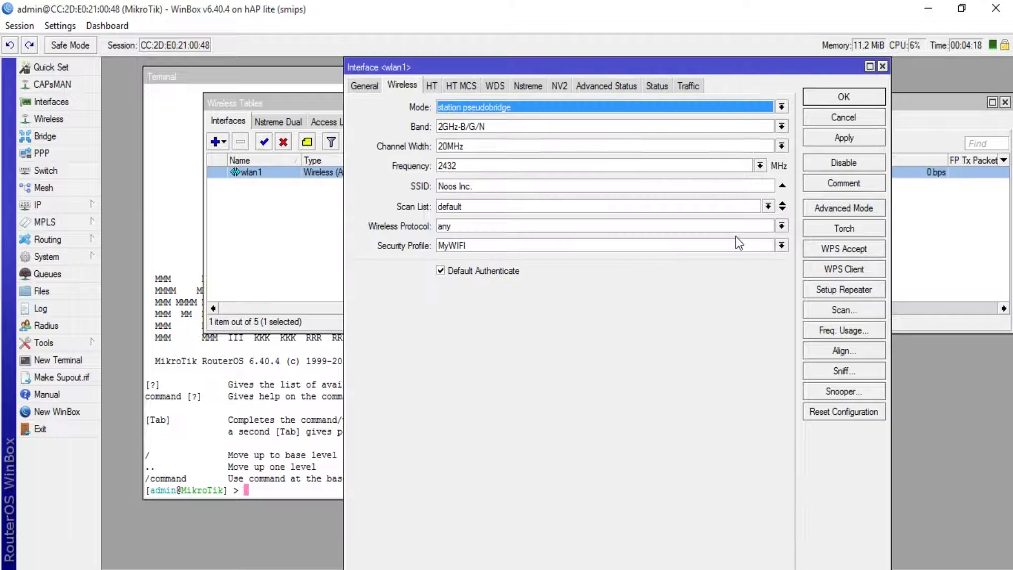
click(844, 138)
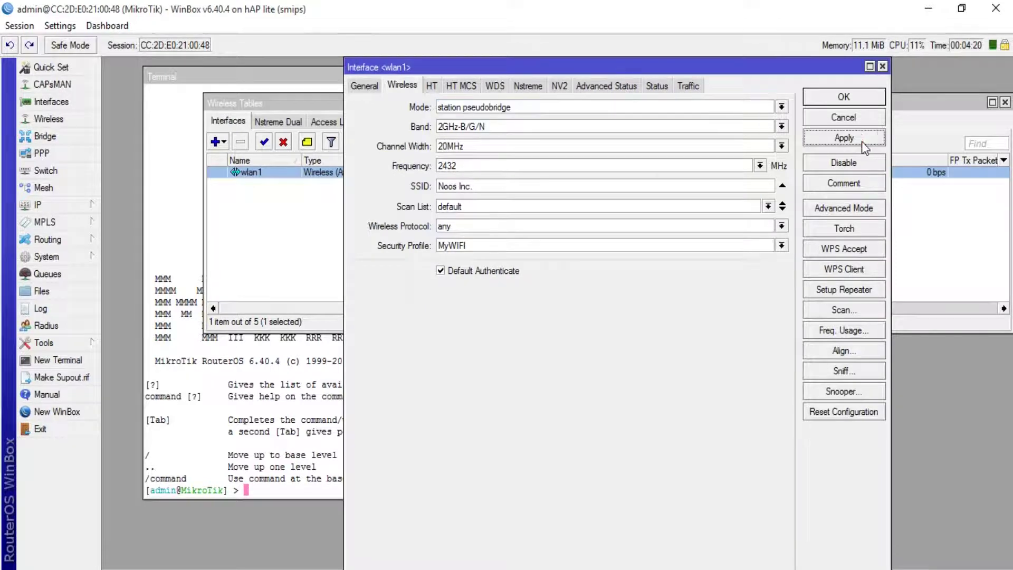
Close and reopen wlan1's settings to confirm it is running, then close them again.
click(850, 100)
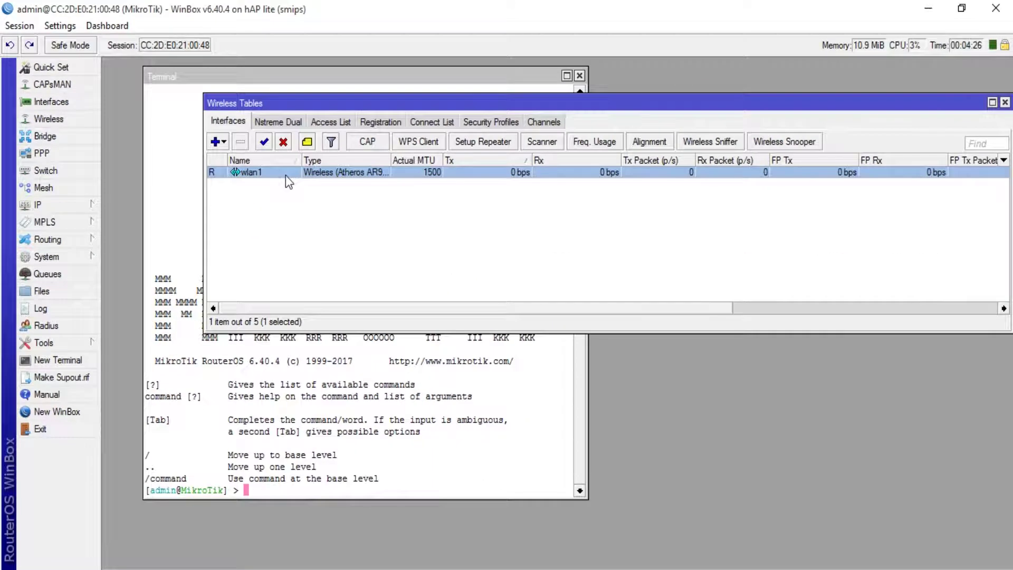
double_click(286, 175)
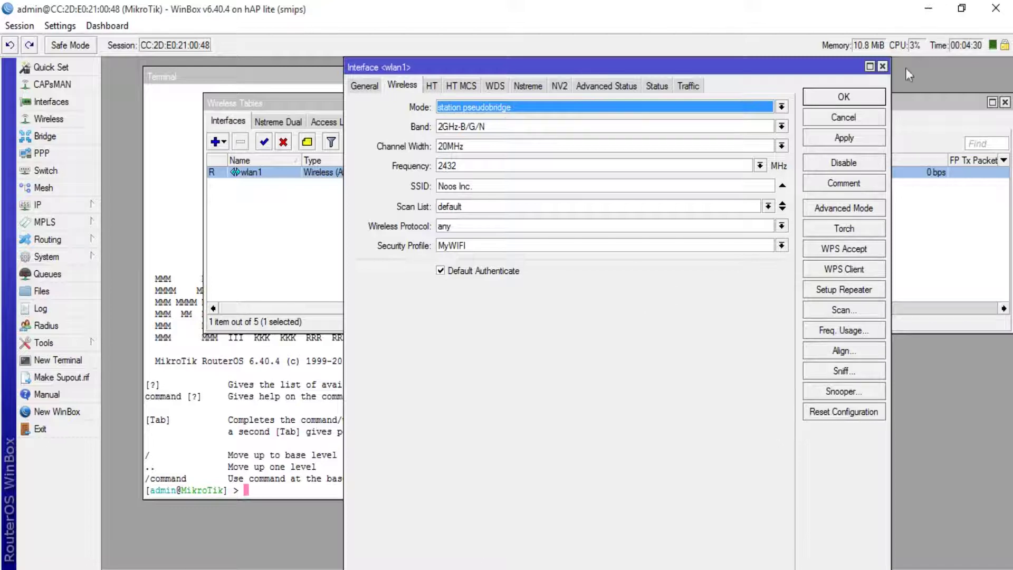
click(883, 66)
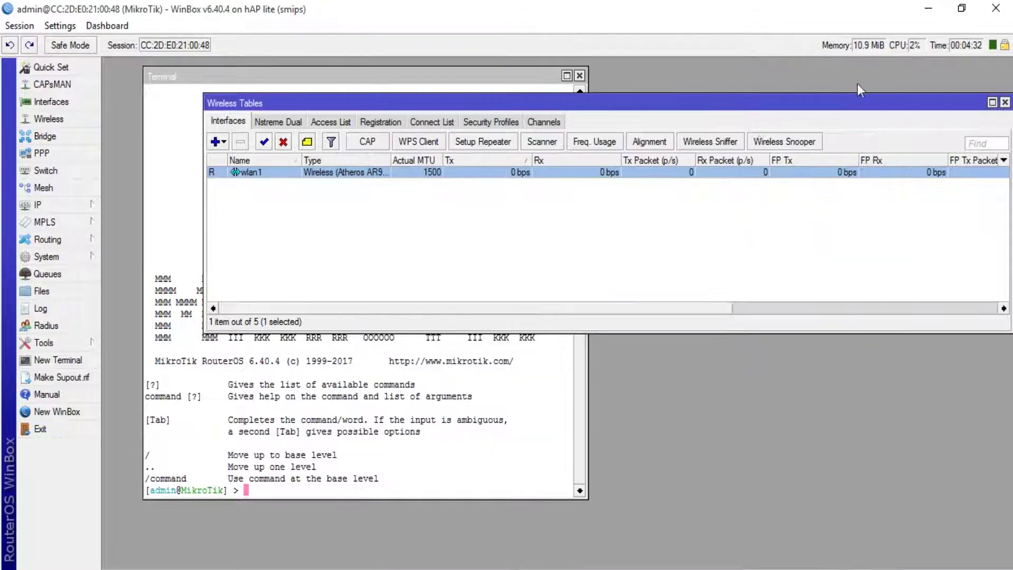
Ping google.com from the router terminal, which fails with a DNS error.
click(327, 400)
text(ping google.com)
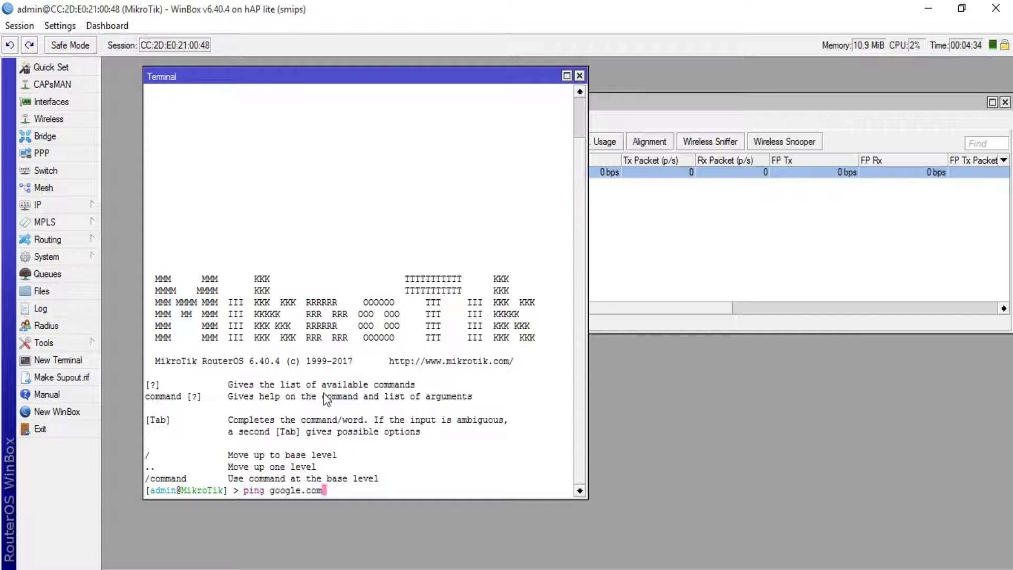
key(Return)
click(717, 112)
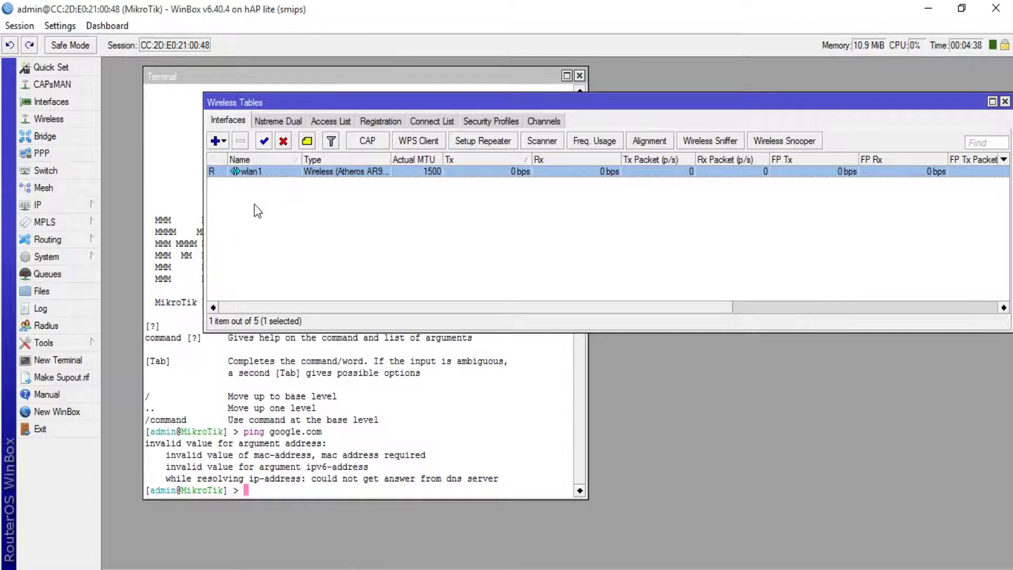
click(77, 207)
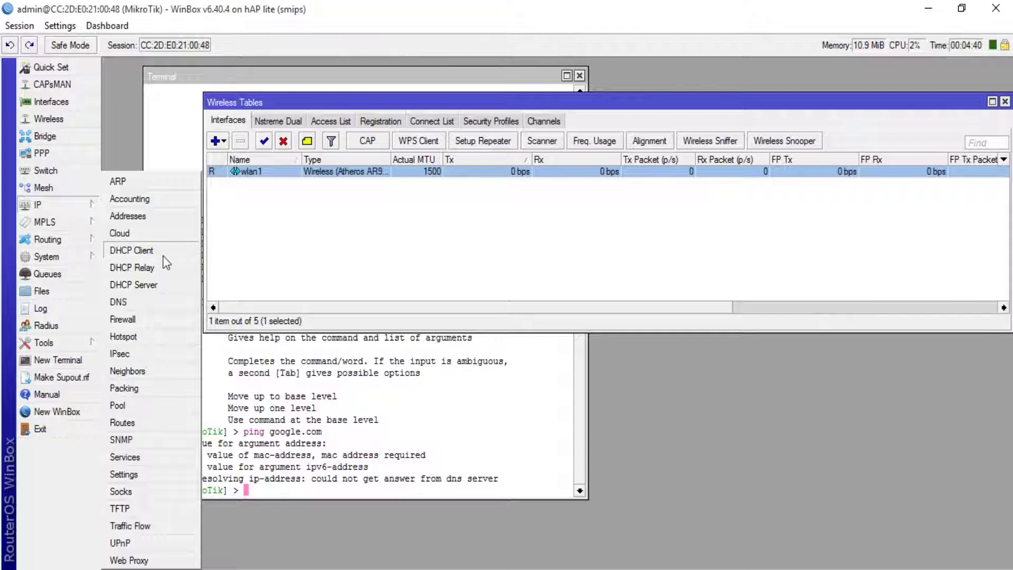
Start a new DHCP client from the IP > DHCP Client list.
click(164, 256)
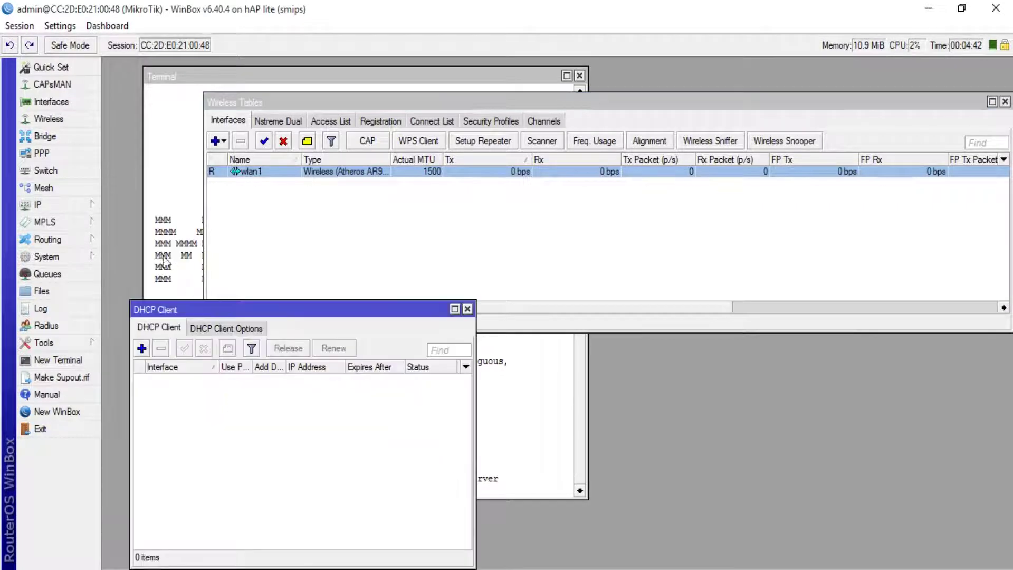
drag(200, 310, 593, 98)
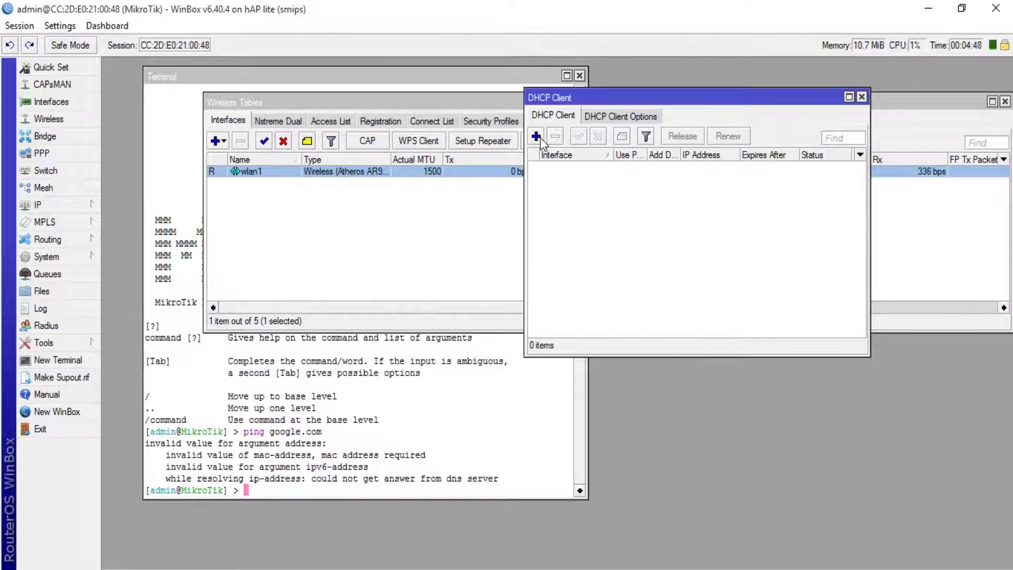
click(536, 136)
drag(245, 255, 714, 83)
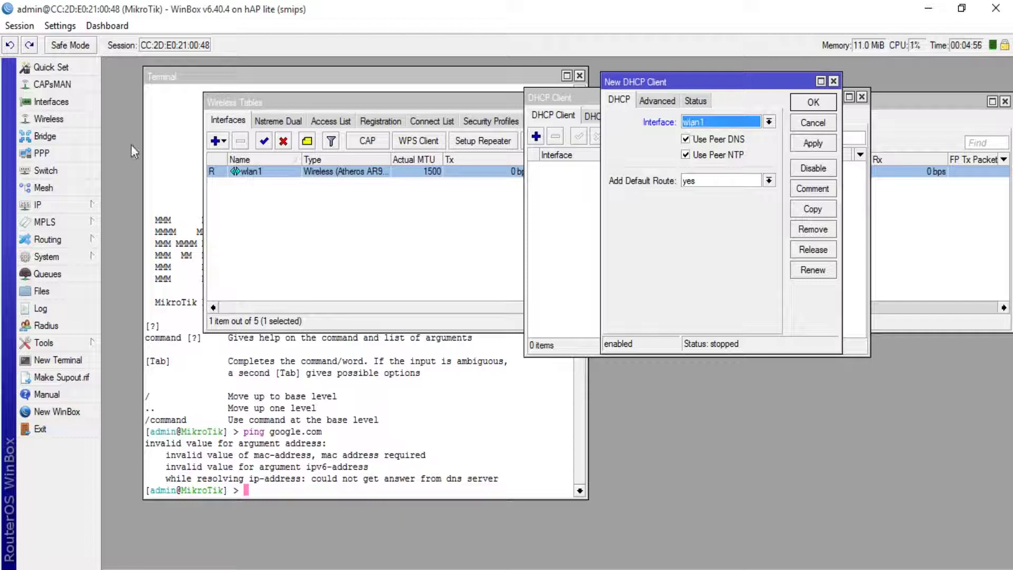
Check the IP address list, discarding an unintended new address entry, and close it.
click(93, 204)
click(128, 217)
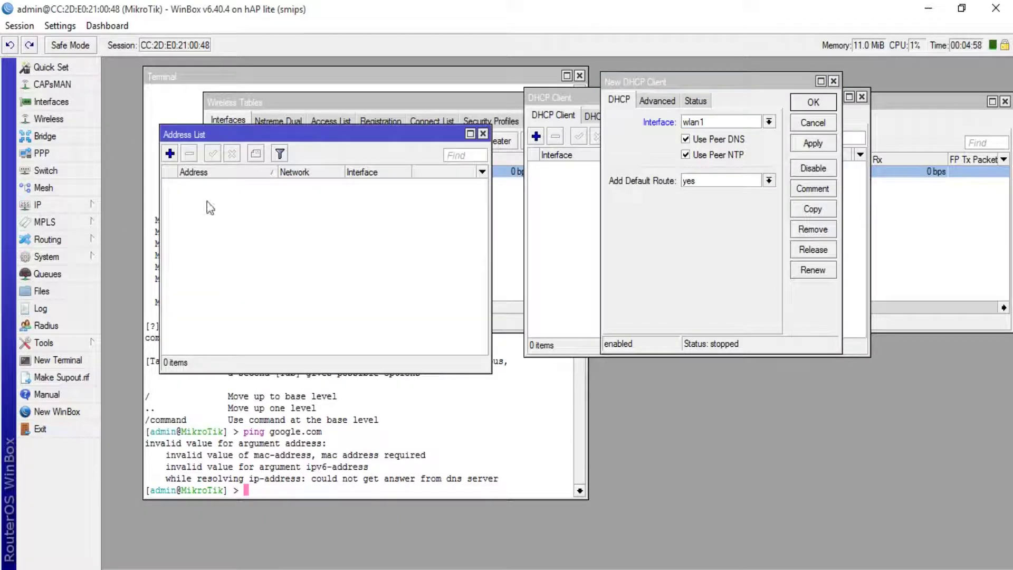
key(Insert)
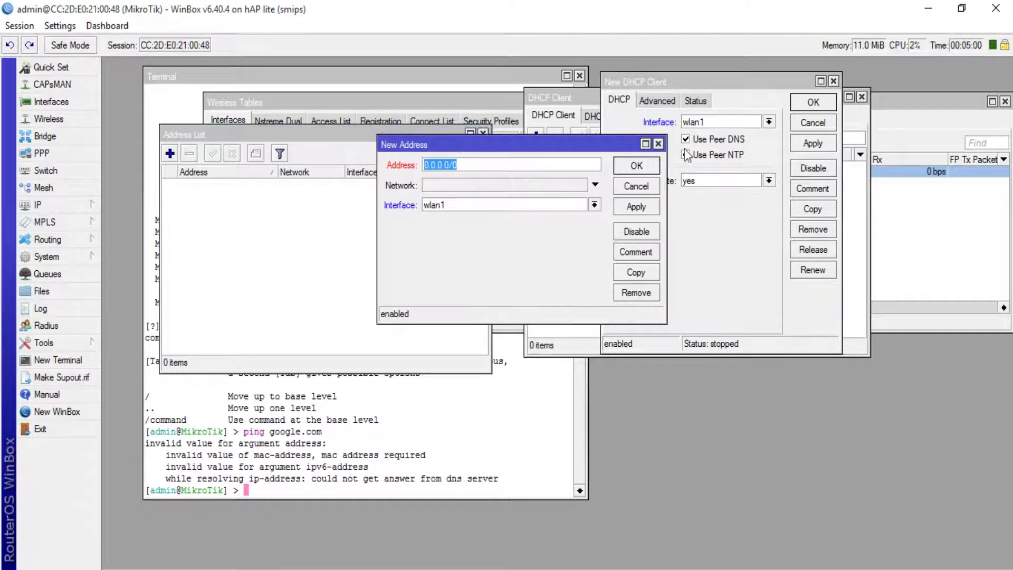
click(686, 155)
click(636, 186)
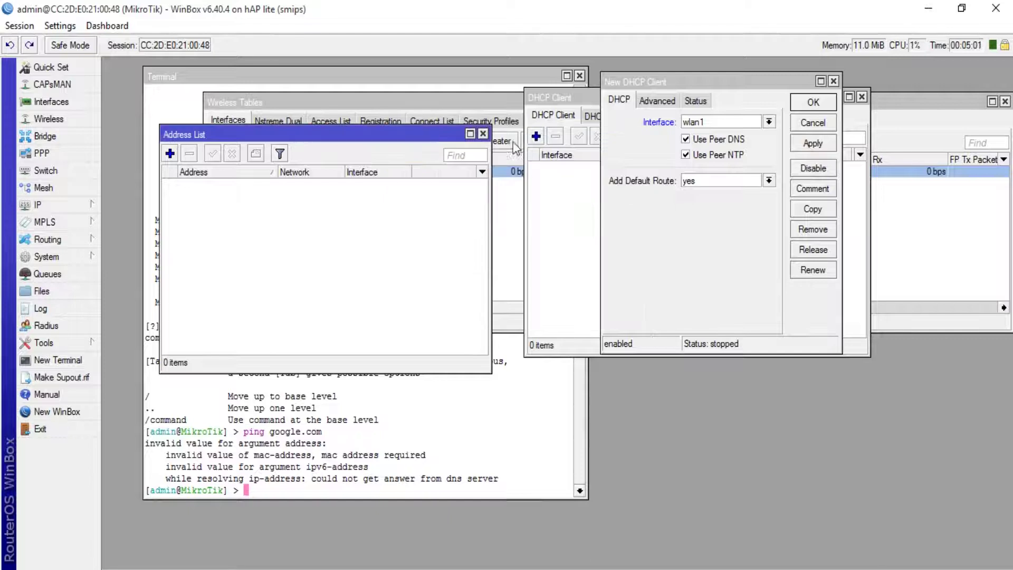
click(483, 134)
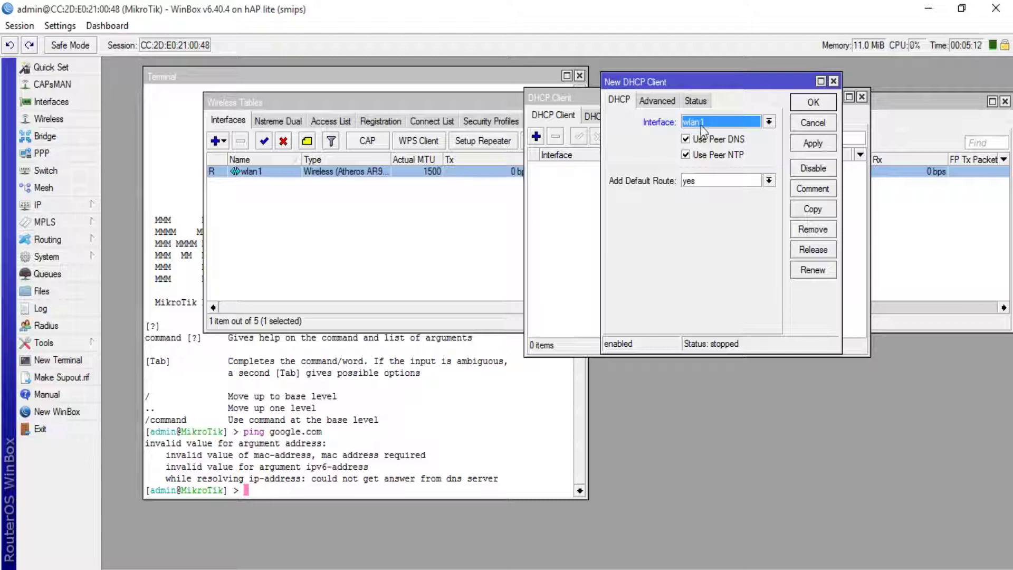
Apply and save the wlan1 DHCP client, which binds 192.168.0.4/24, then close the list.
click(818, 143)
click(817, 103)
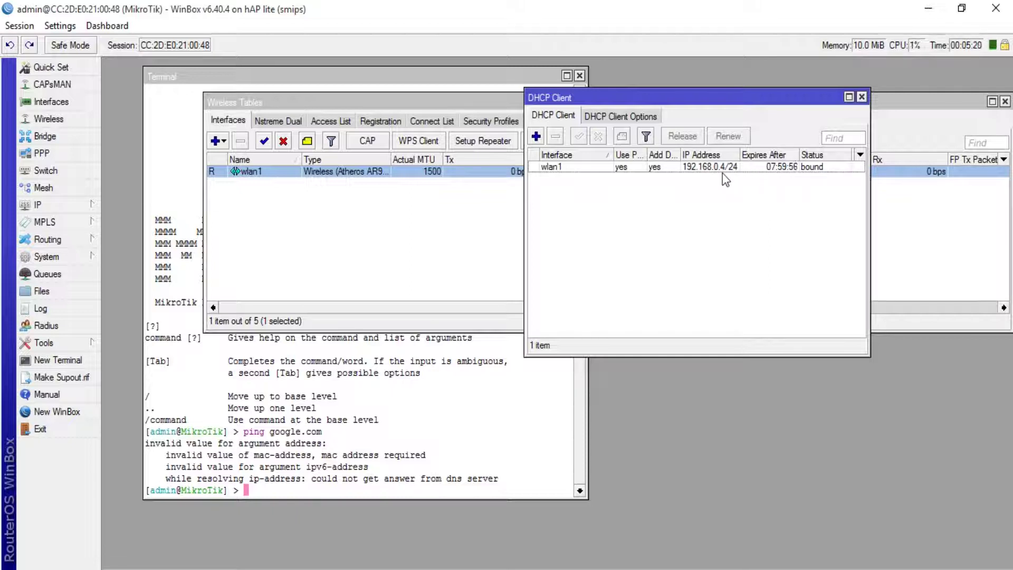
click(862, 97)
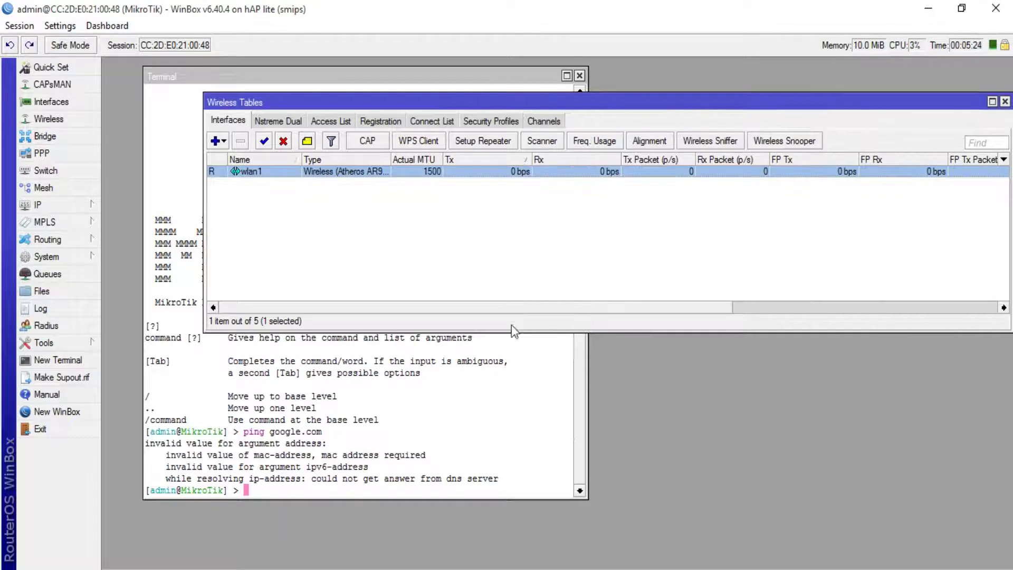
Rerun ping google.com in the router terminal, now getting replies from 216.239.38.120.
click(454, 381)
key(Up)
key(Return)
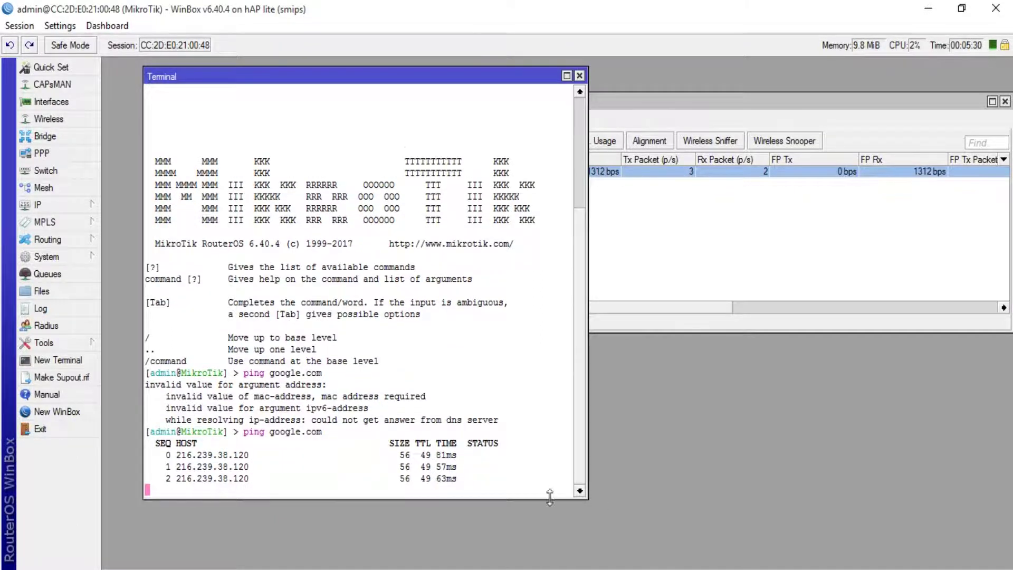
Rerun ping google.com -t in the laptop's Command Prompt, which still cannot find the host.
key(alt+Tab)
drag(391, 172, 748, 37)
key(Up)
key(Return)
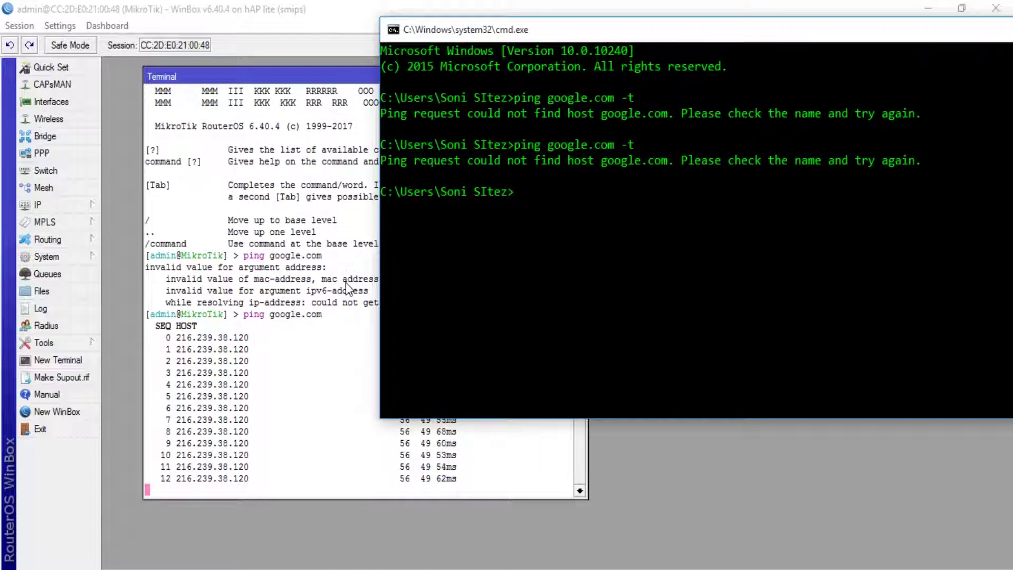
Add address 192.168.2.1/24 on interface ether2 in IP > Addresses, then return to the Word diagram.
click(58, 205)
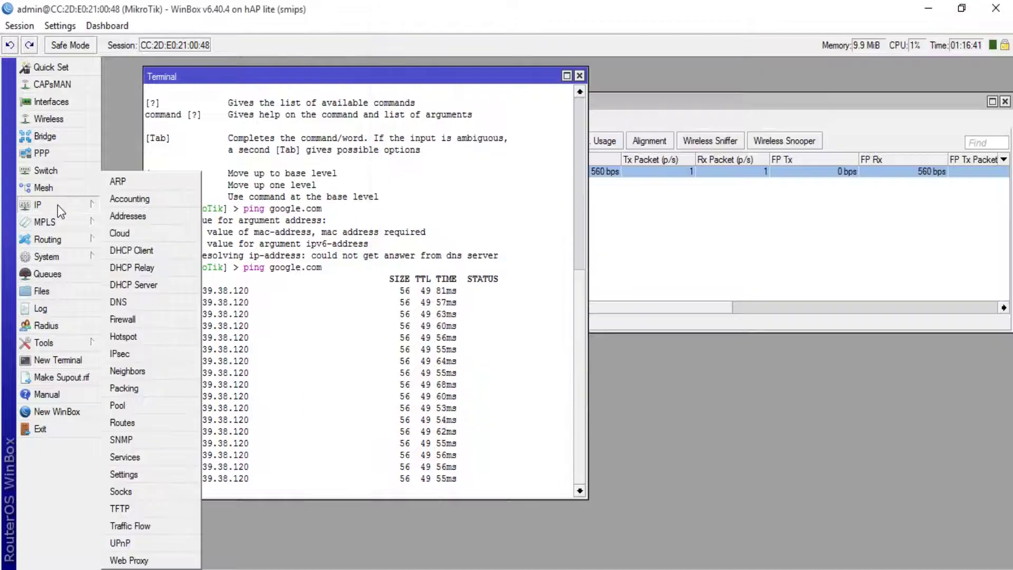
click(123, 216)
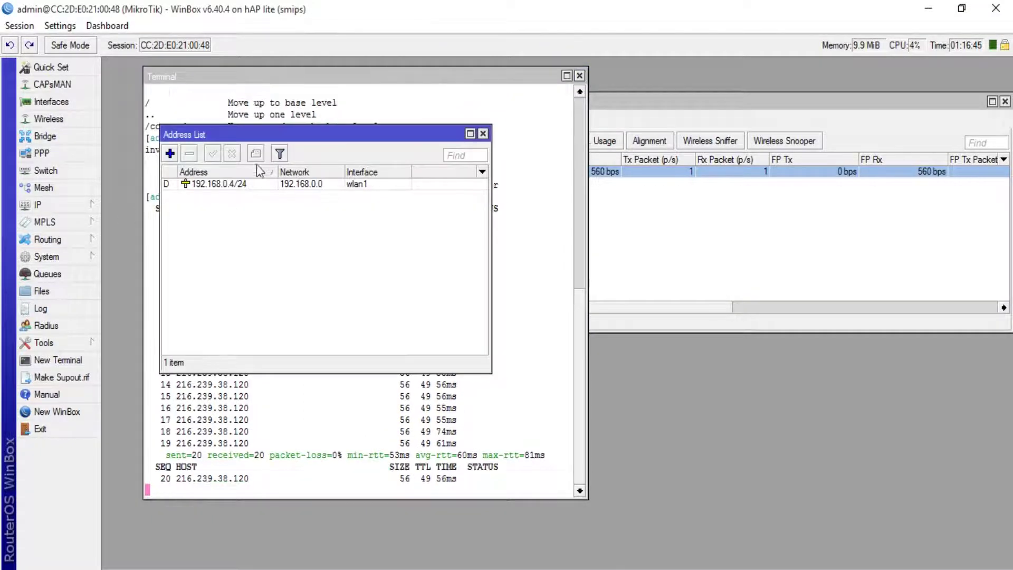
drag(266, 138, 520, 143)
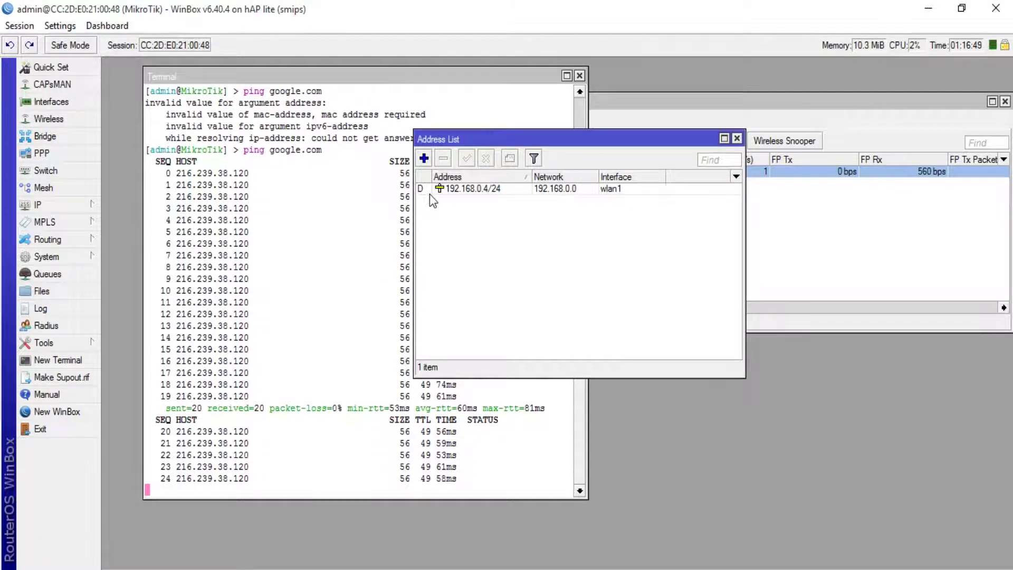
click(425, 158)
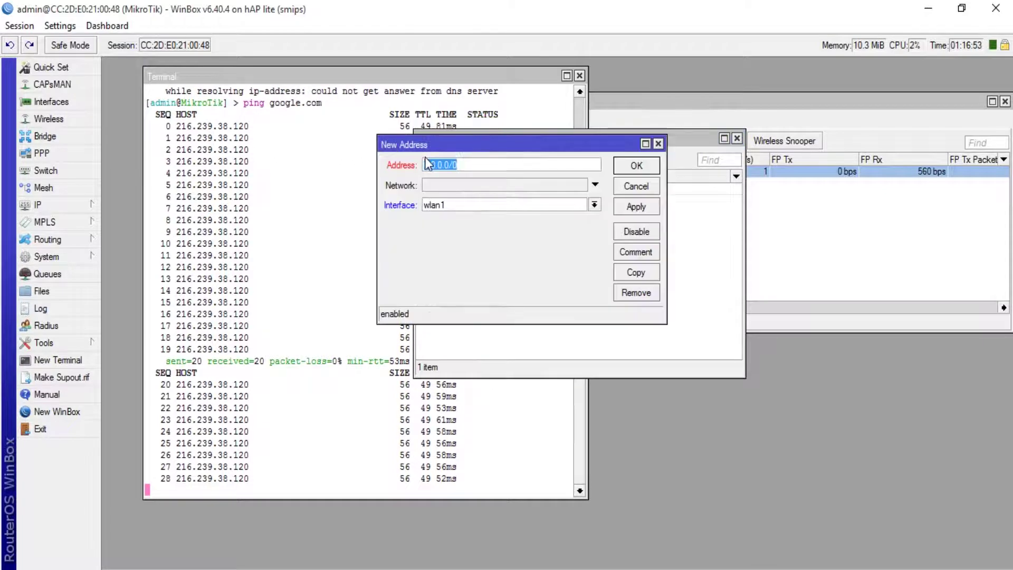
click(452, 205)
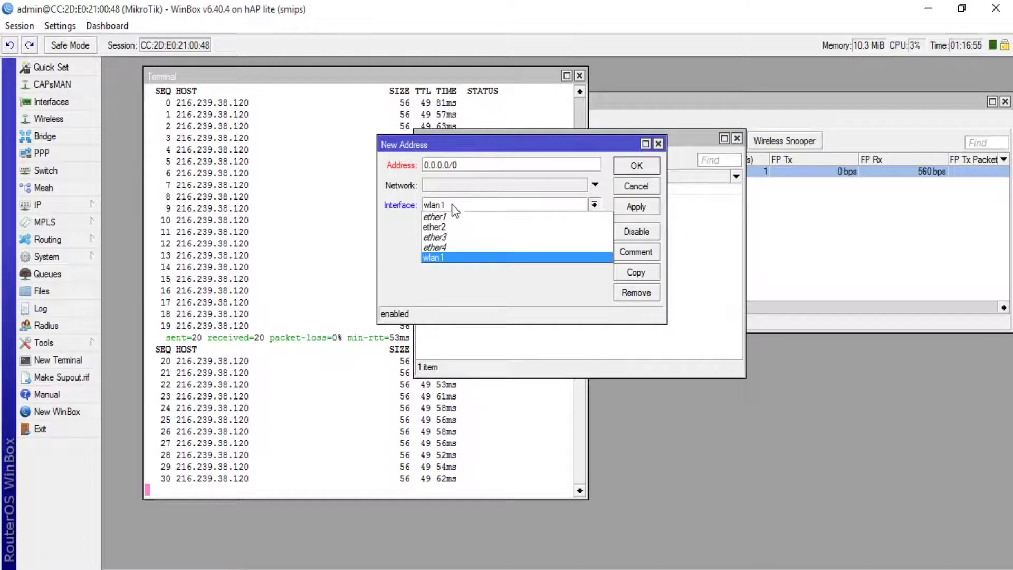
click(454, 226)
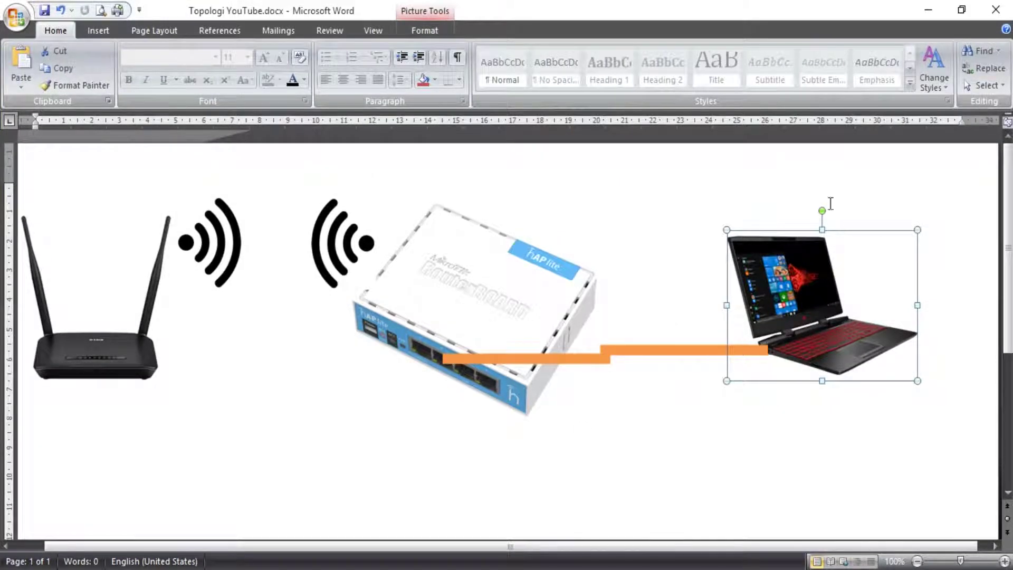
click(934, 15)
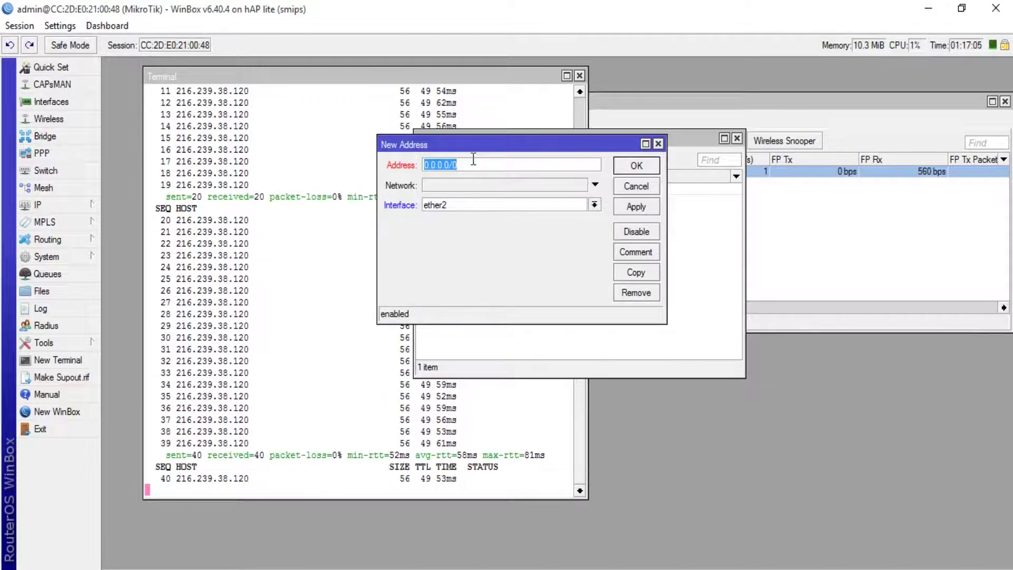
text(192.168.)
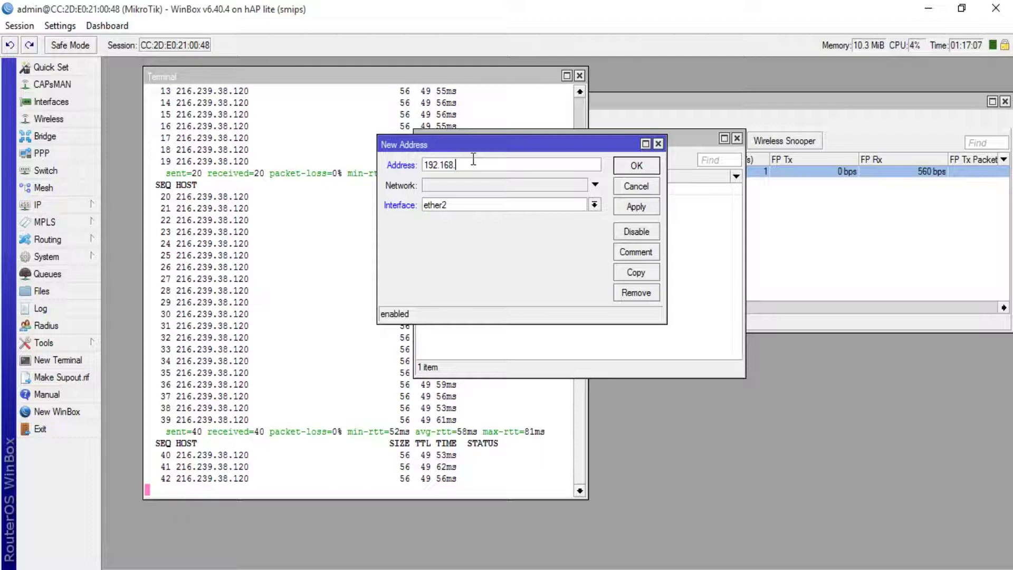
text(2)
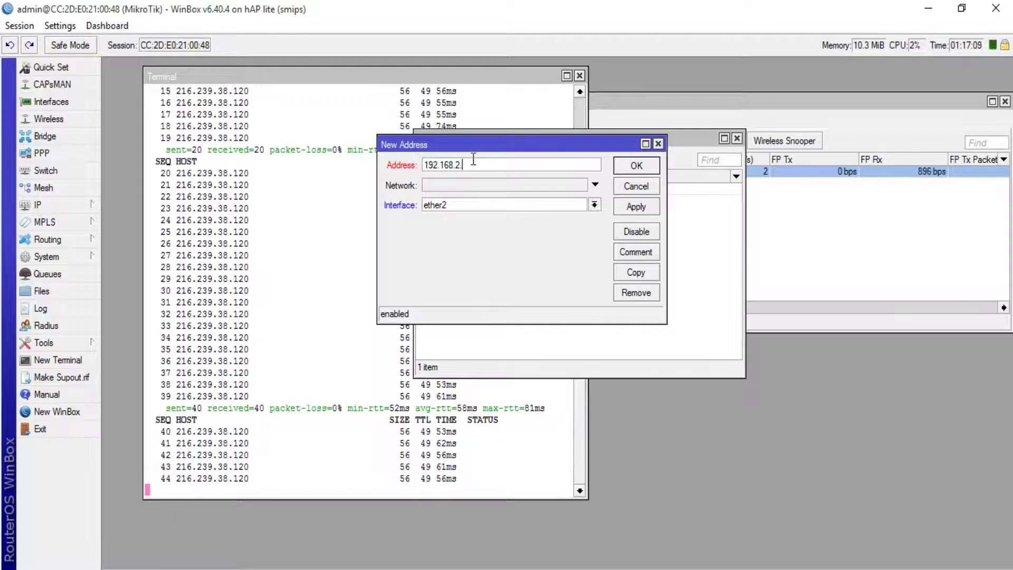
text(.1/2)
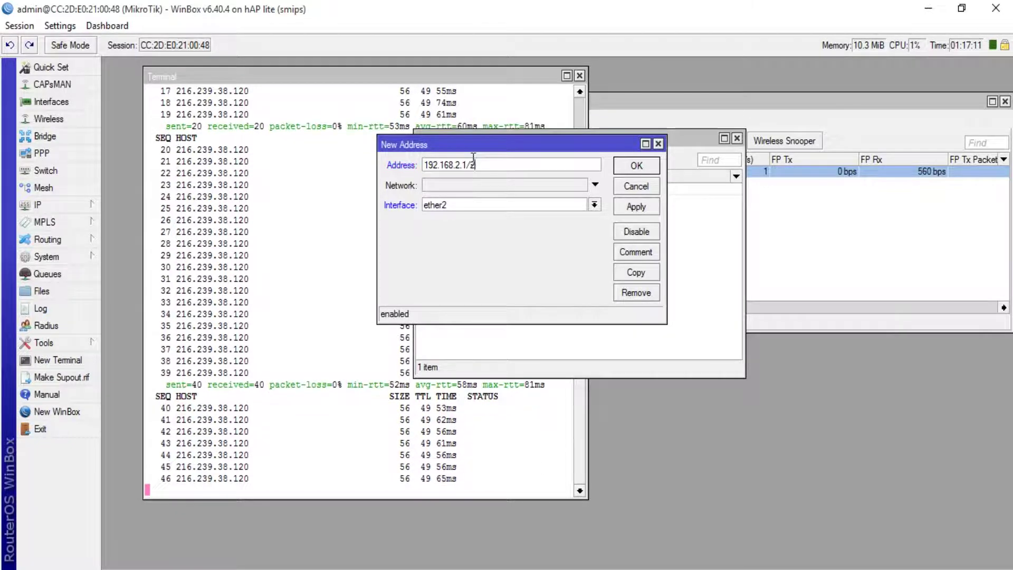
text(4)
click(632, 211)
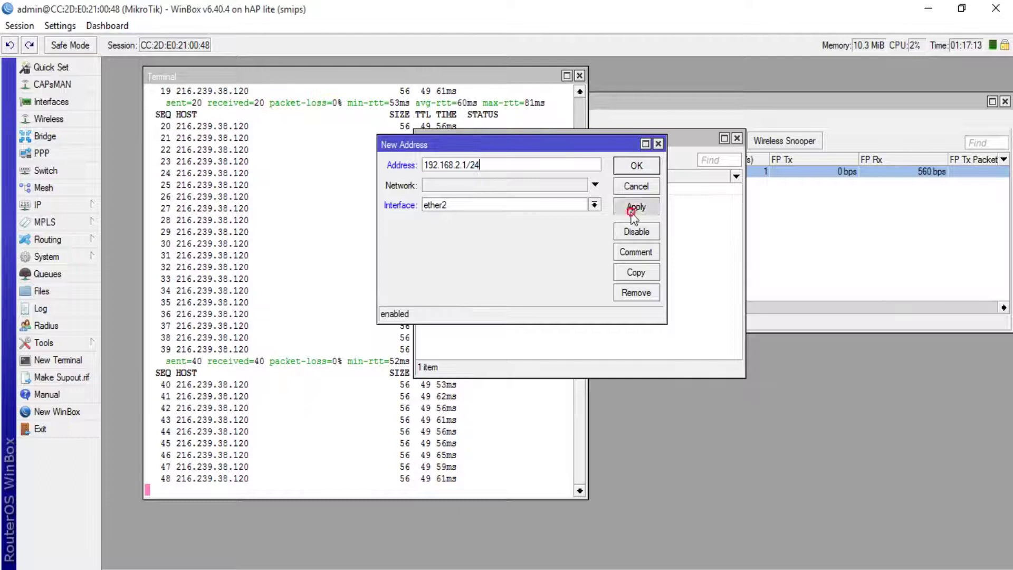
click(644, 166)
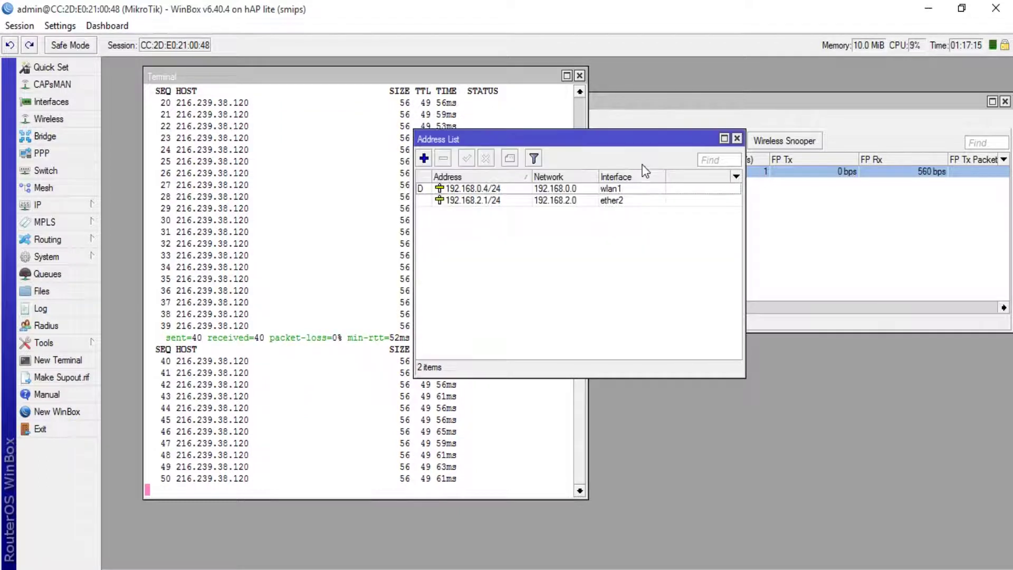
click(644, 199)
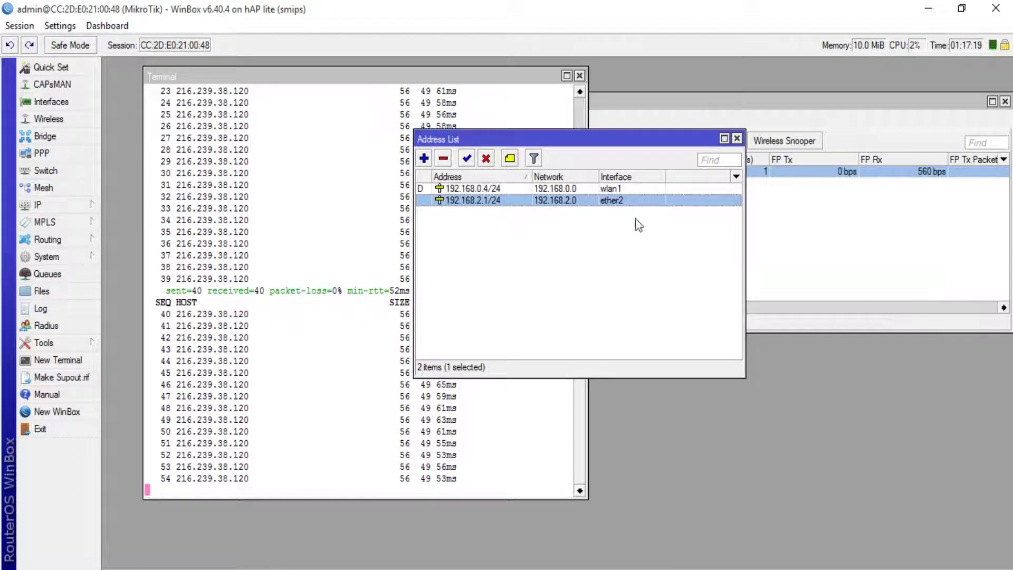
key(alt+Tab)
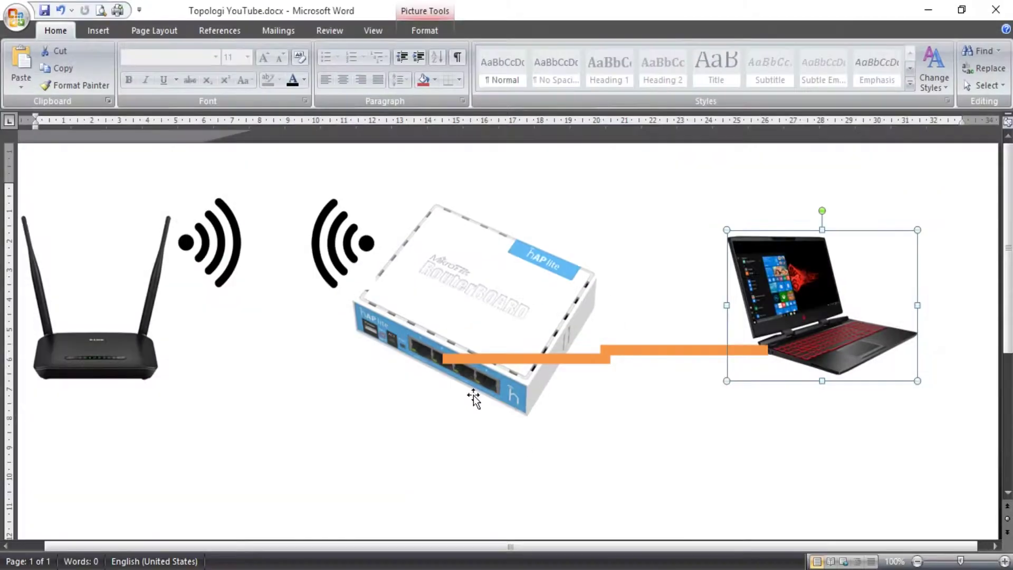
Rerun ping google.com -t in Command Prompt; the host is still not found.
click(927, 8)
key(alt+Tab)
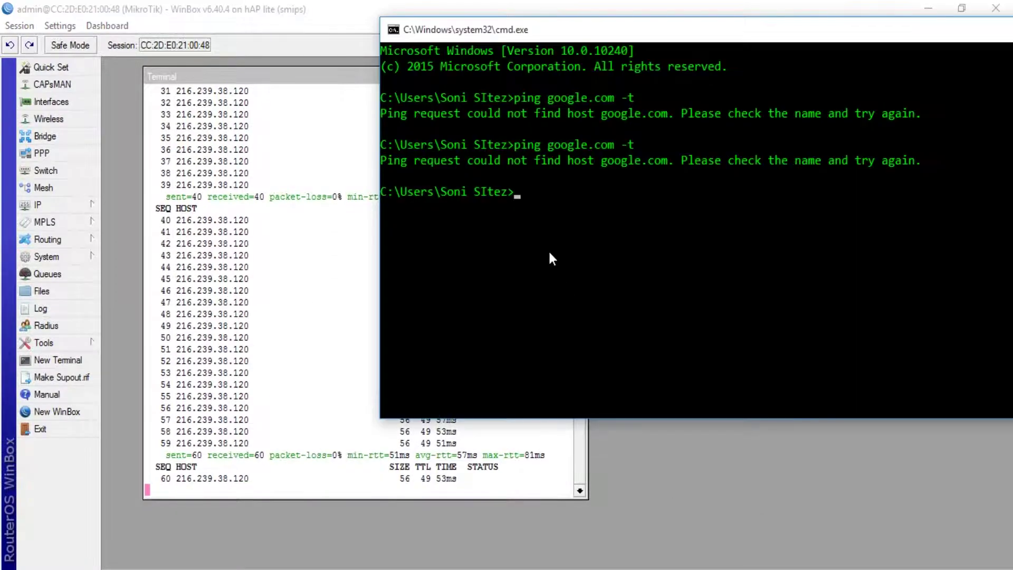
key(Up)
key(Return)
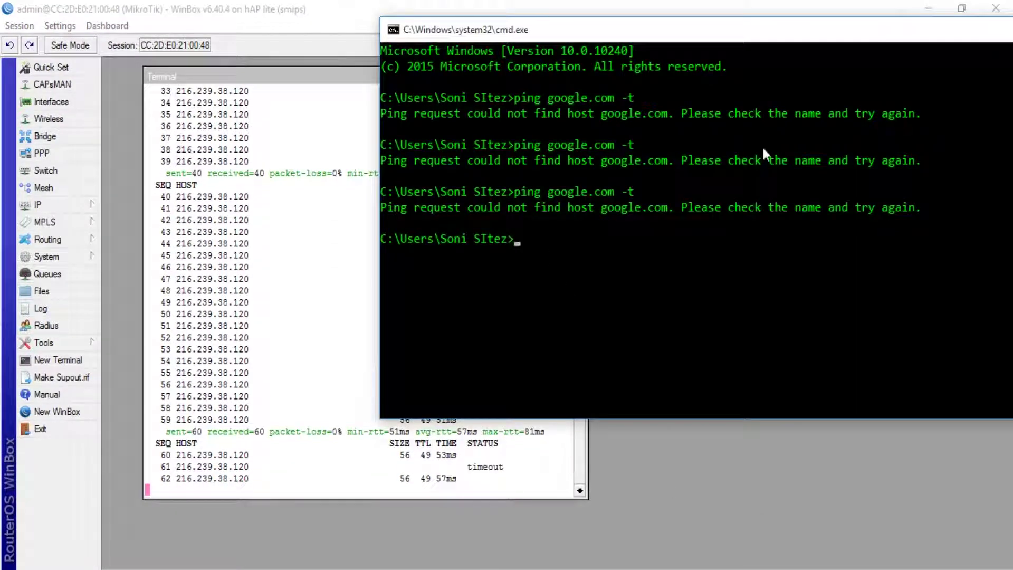
drag(883, 35, 804, 53)
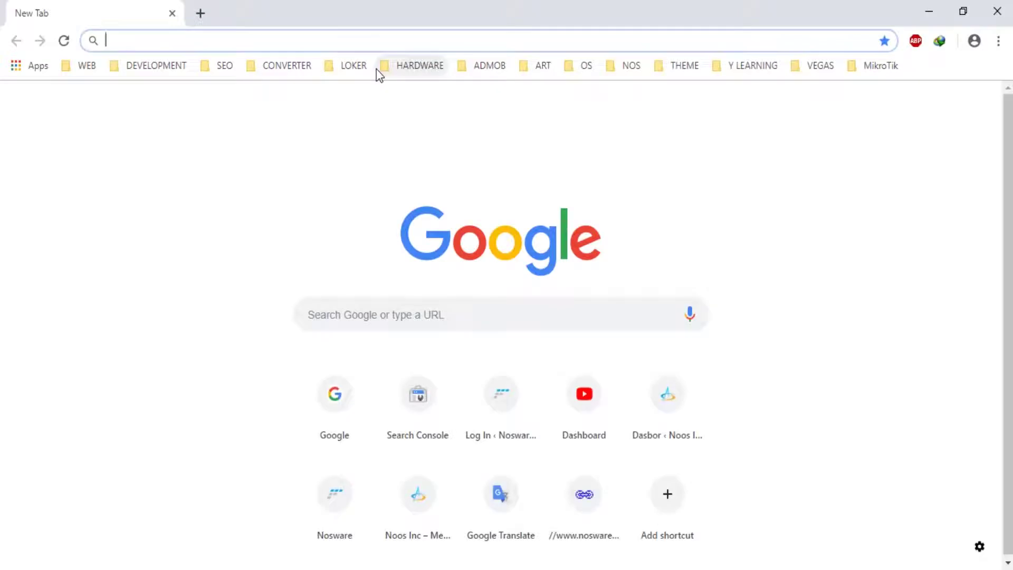
Open google.com in Chrome, which reports No internet, then minimize the browser.
text(google.com)
click(268, 78)
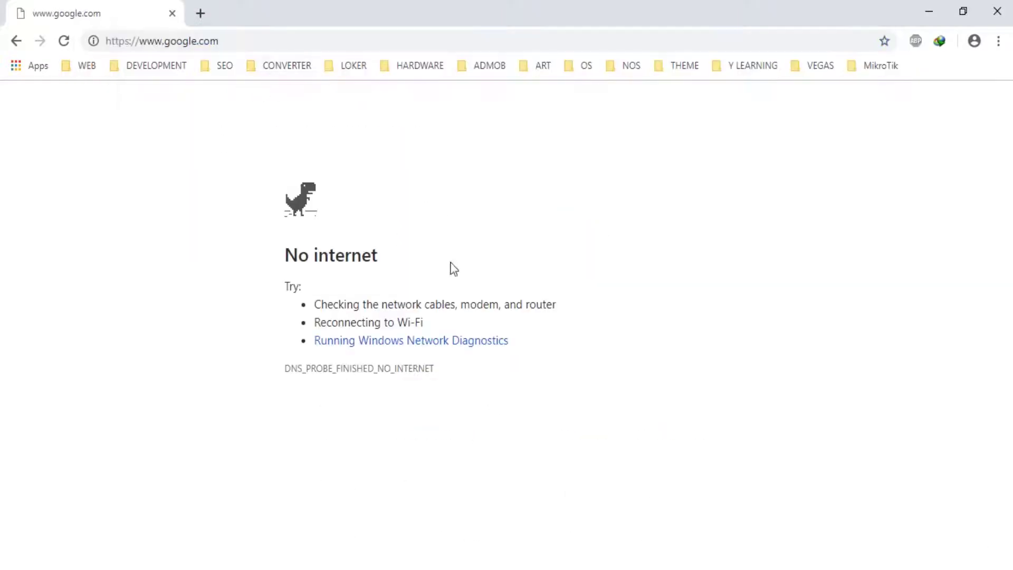
click(935, 14)
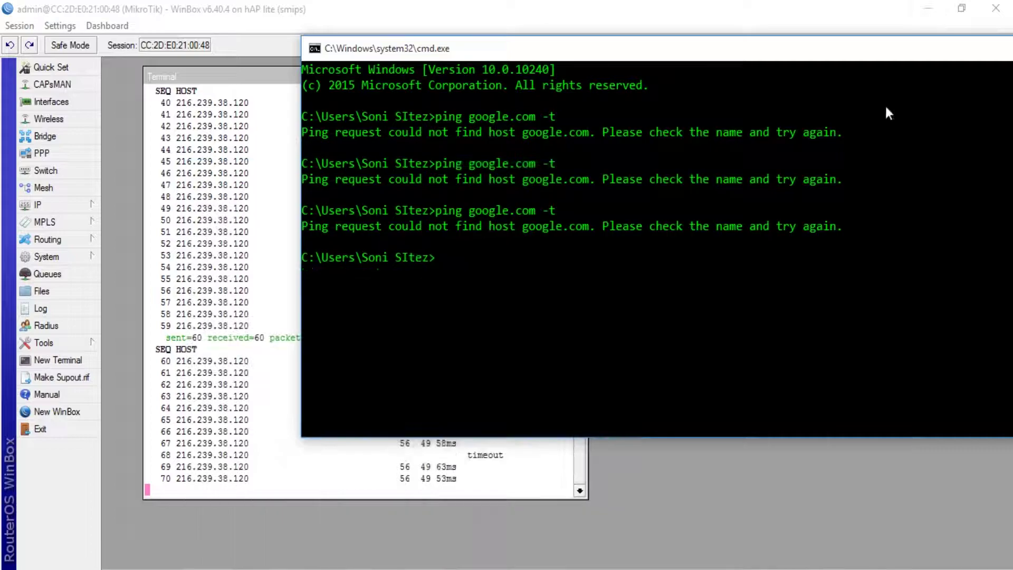
drag(492, 45, 650, 154)
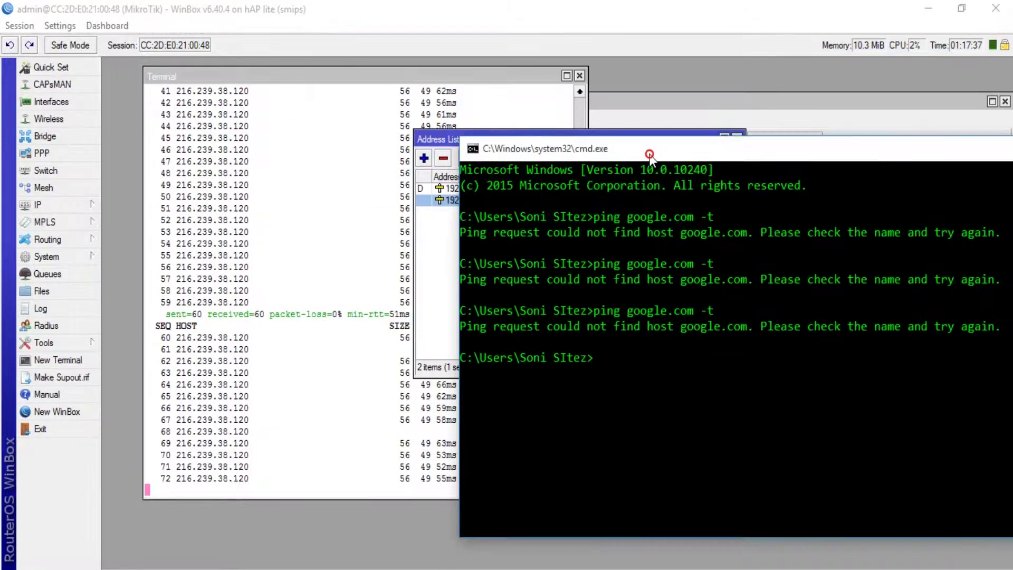
Open the IP > DHCP Server window, abandoning a manually started new server form.
click(50, 207)
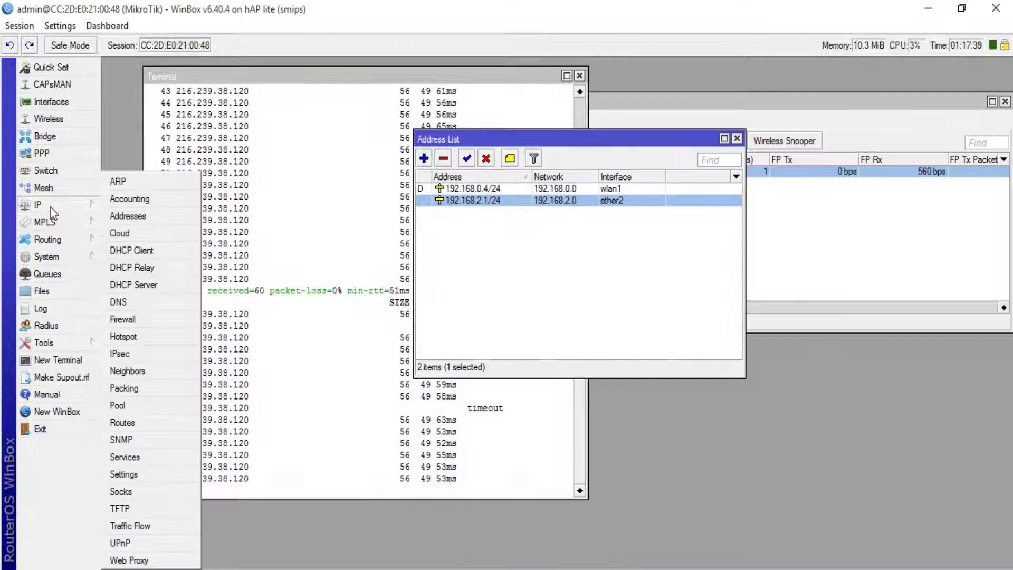
click(126, 280)
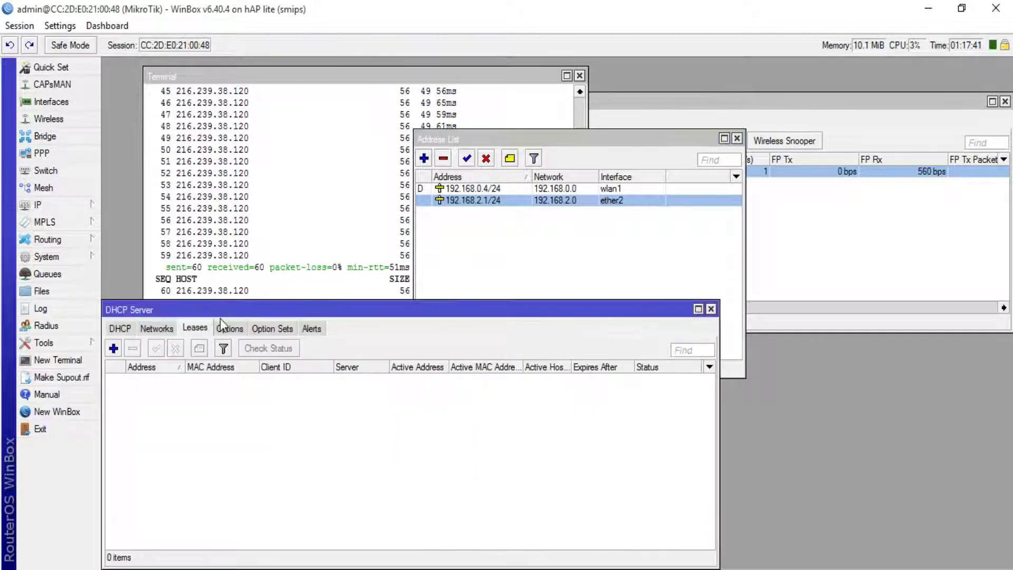
drag(214, 314, 477, 240)
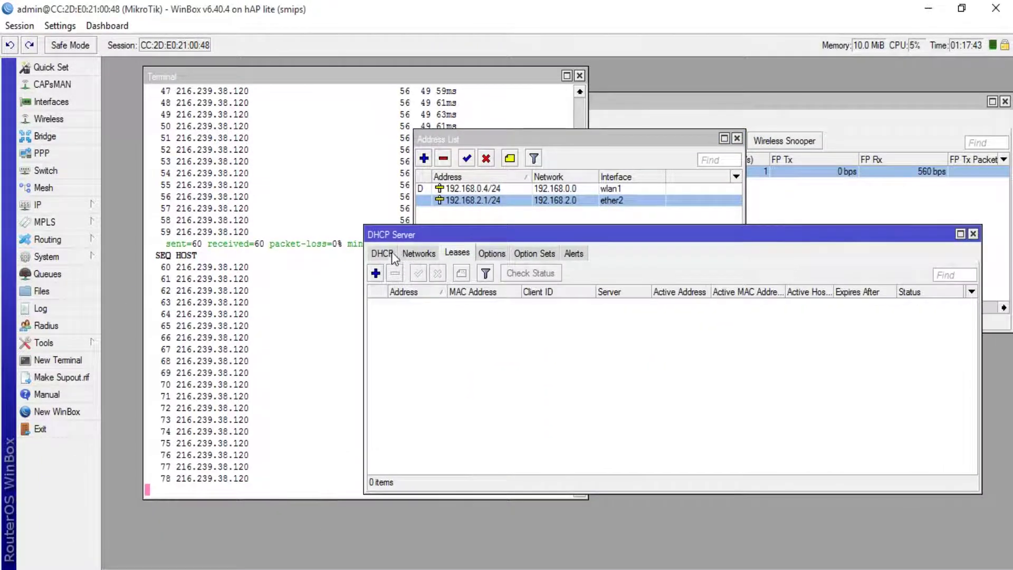
click(388, 253)
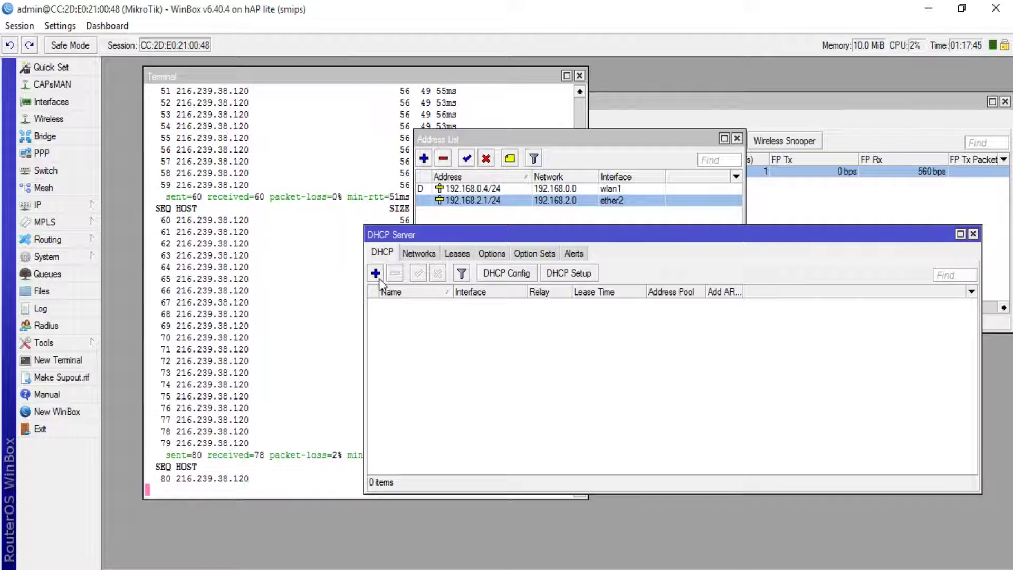
click(376, 272)
click(656, 150)
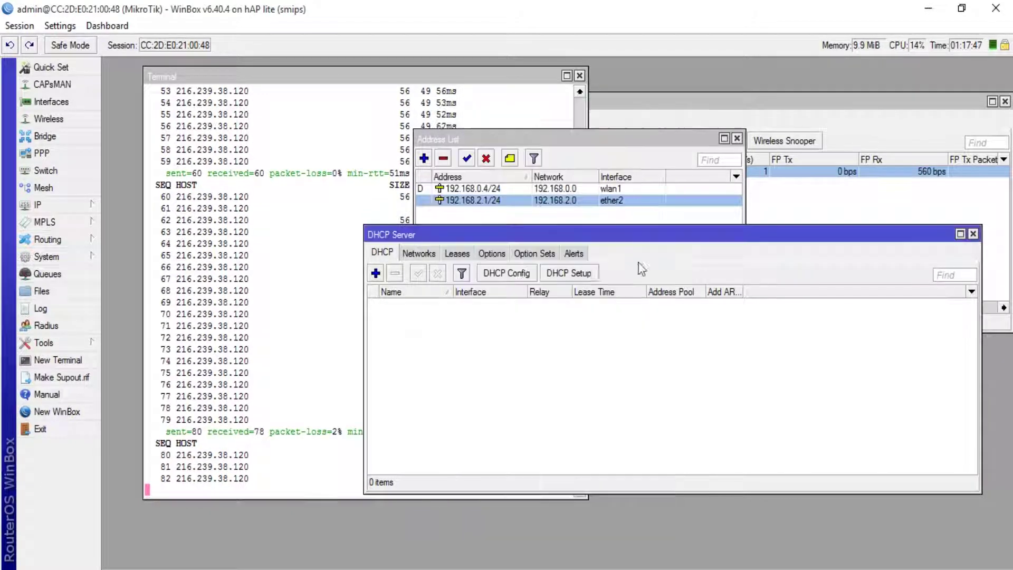
Run DHCP Setup on ether2, accepting the address space, gateway 192.168.2.1 and the address pool.
click(586, 274)
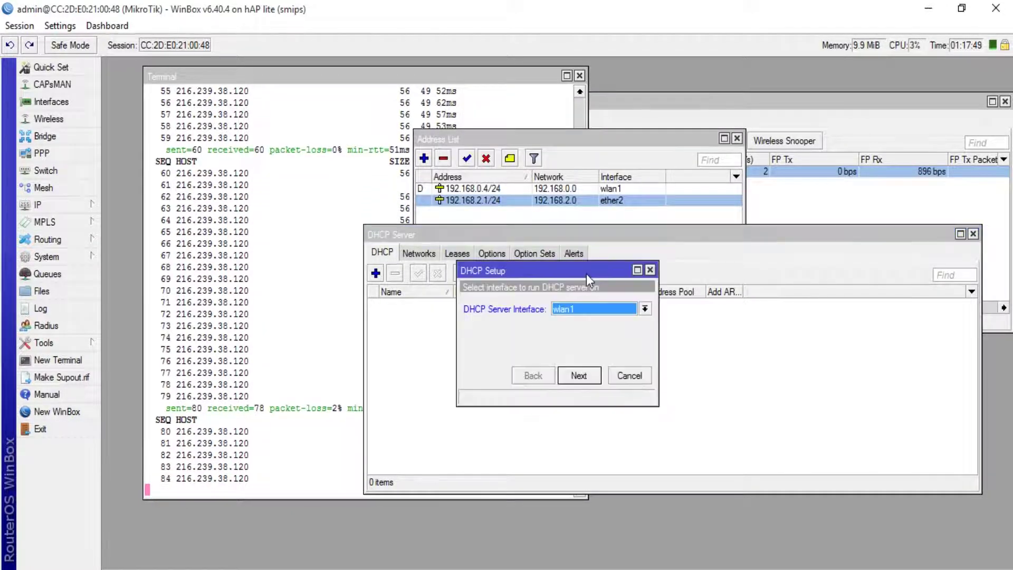
click(593, 309)
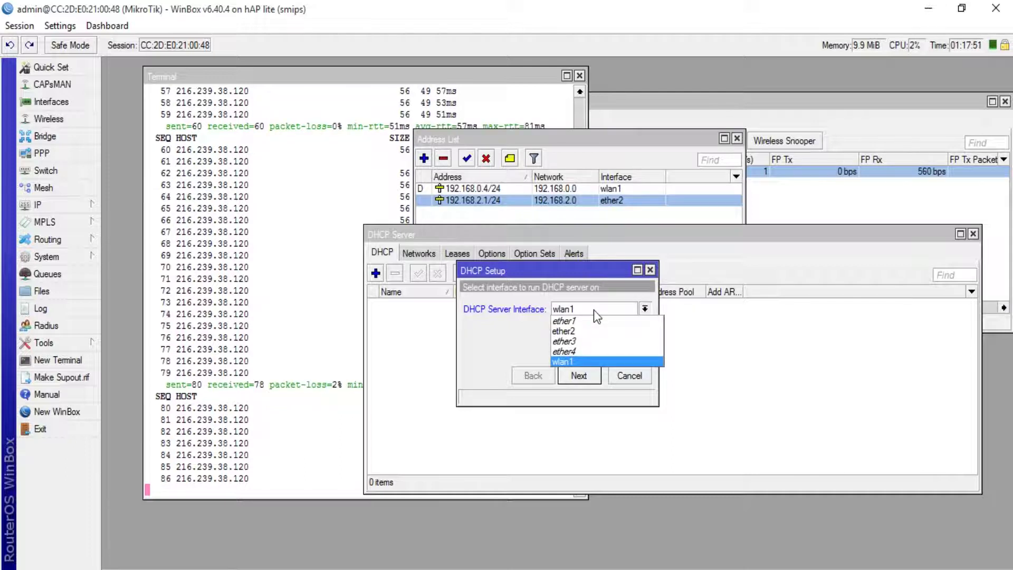
click(594, 330)
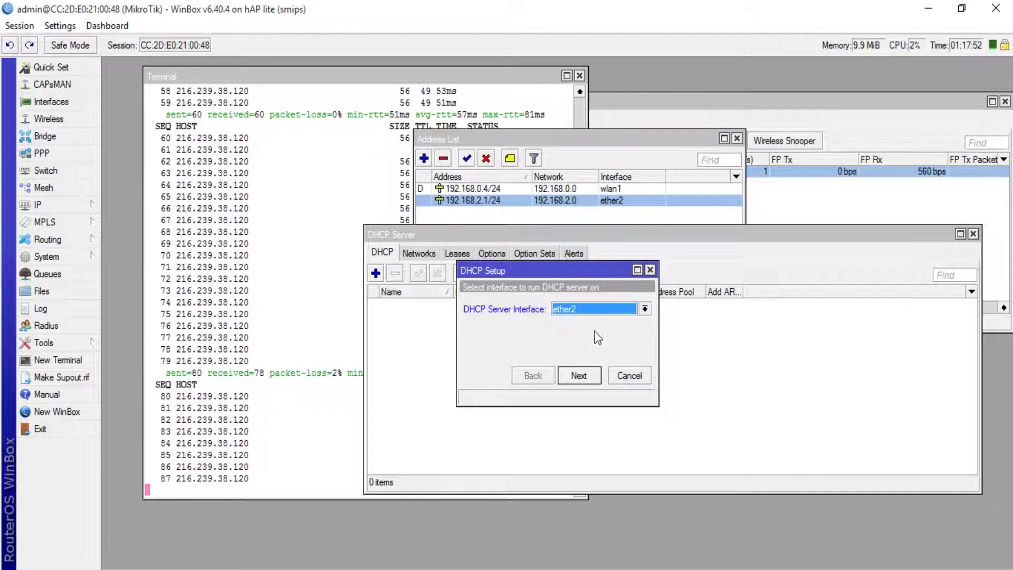
click(579, 375)
click(579, 376)
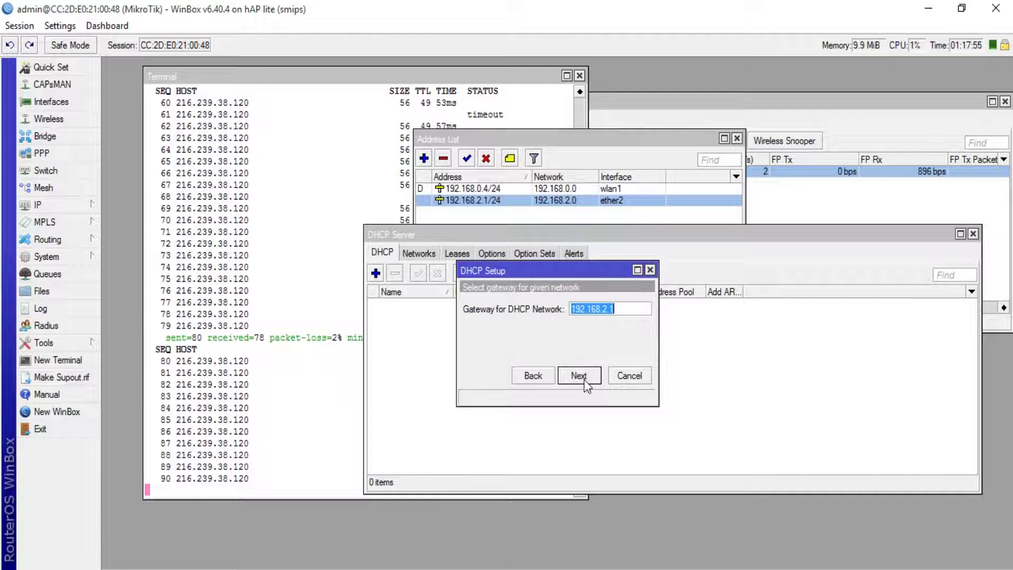
click(579, 376)
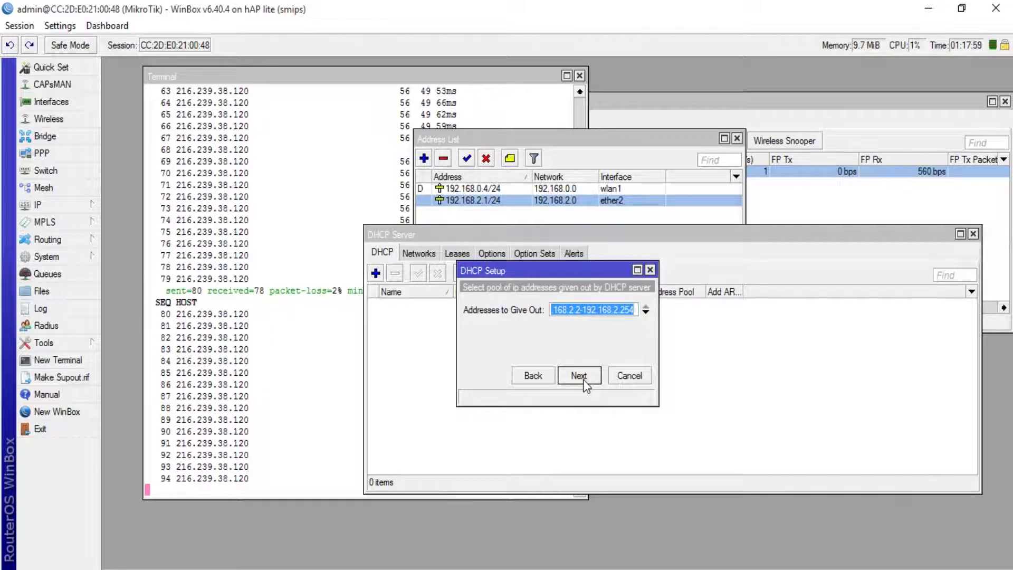
click(584, 381)
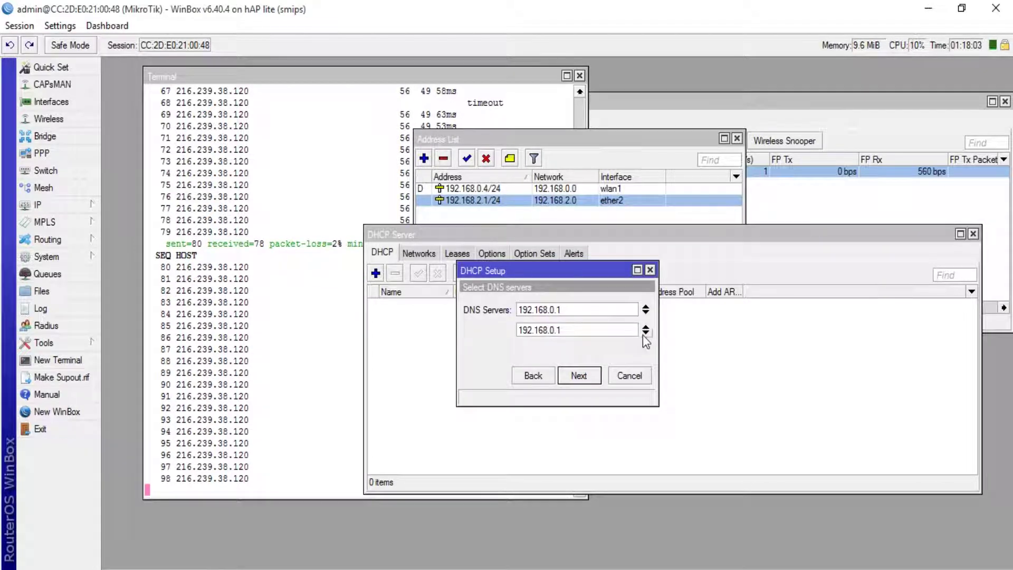
Add DNS servers 8.8.8.8 and 8.8.4.4, accept the 00:10:00 lease time, and finish setup.
click(645, 333)
double_click(580, 330)
text(8.8.8.8)
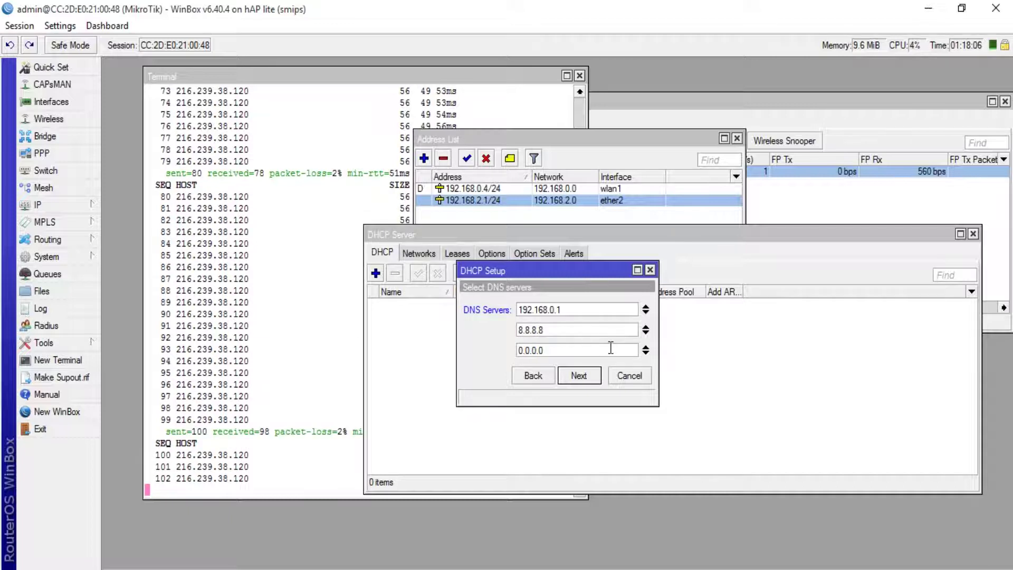
key(Tab)
text(8.8.4.4)
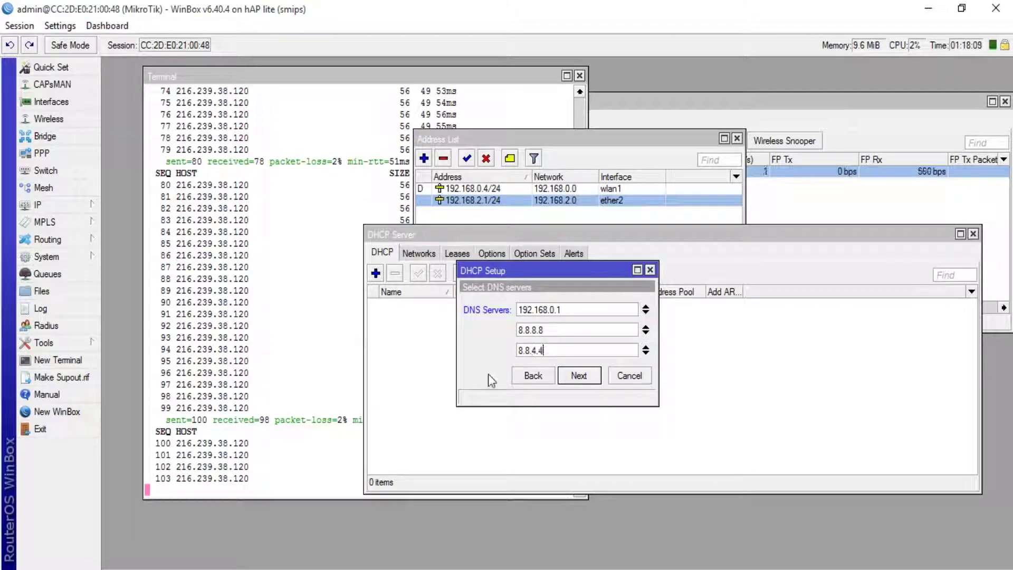
click(583, 379)
click(582, 379)
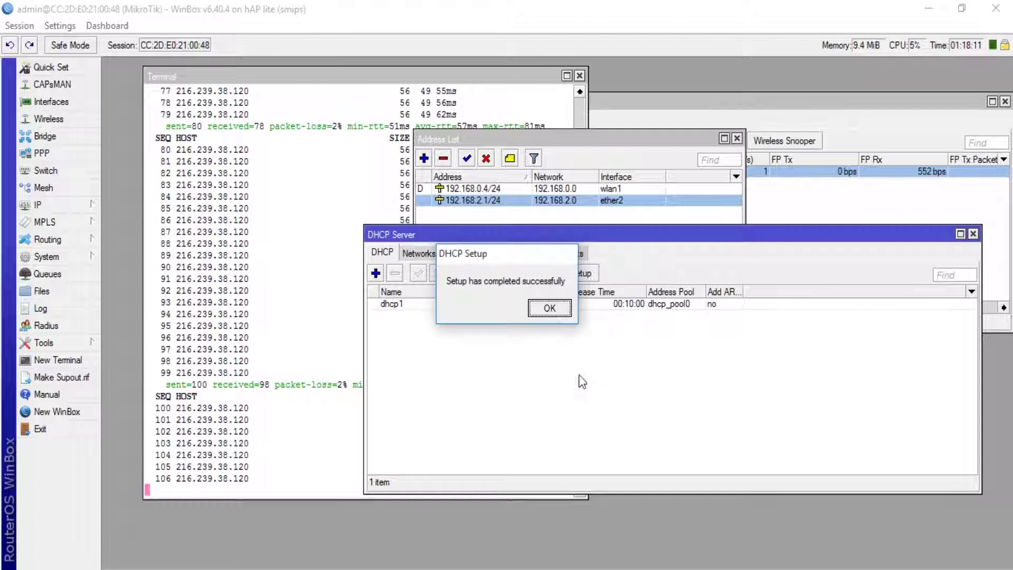
click(546, 309)
Open IP > Firewall NAT rules and start a new rule.
drag(593, 235, 409, 67)
click(618, 343)
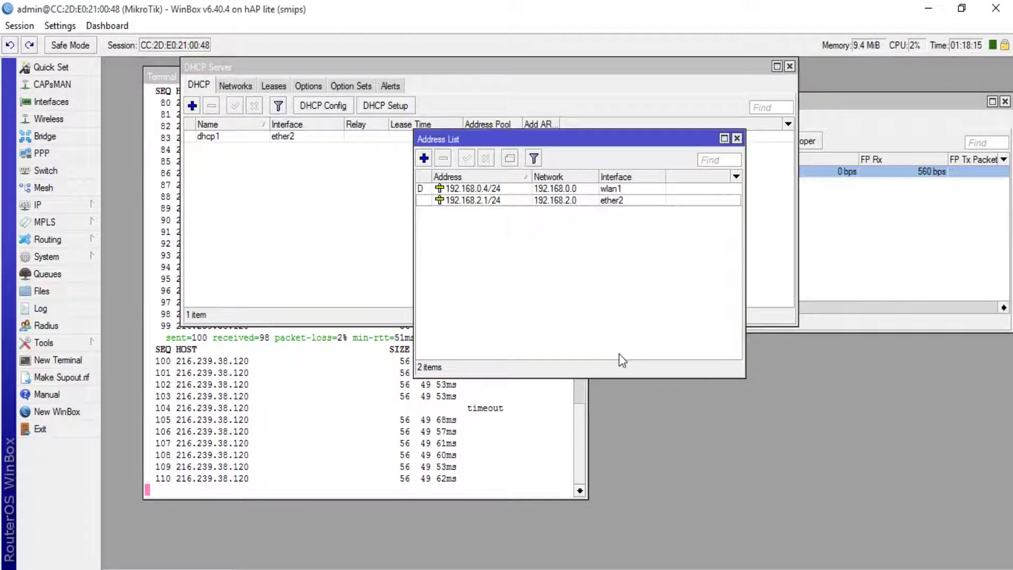
click(38, 205)
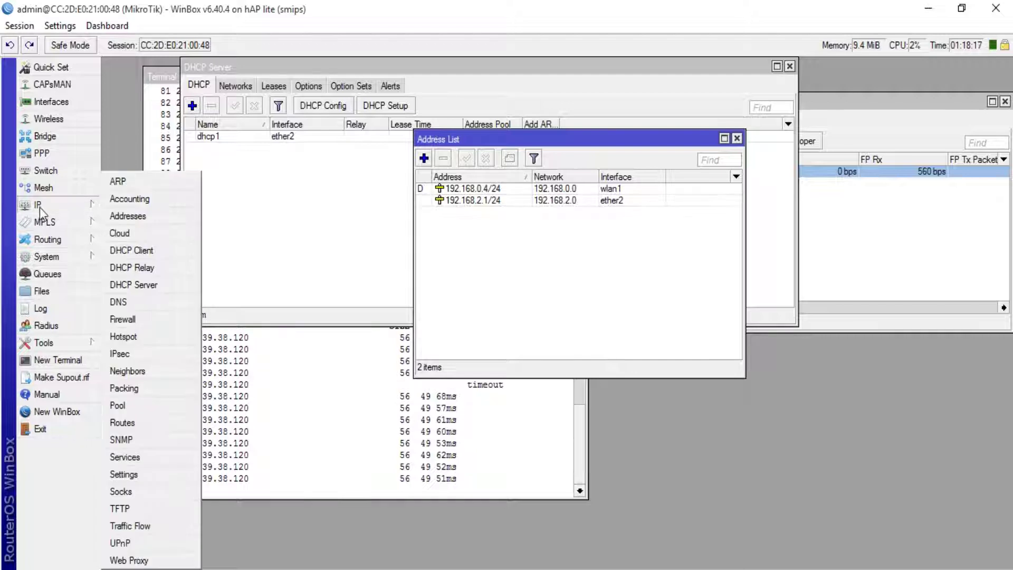
click(135, 319)
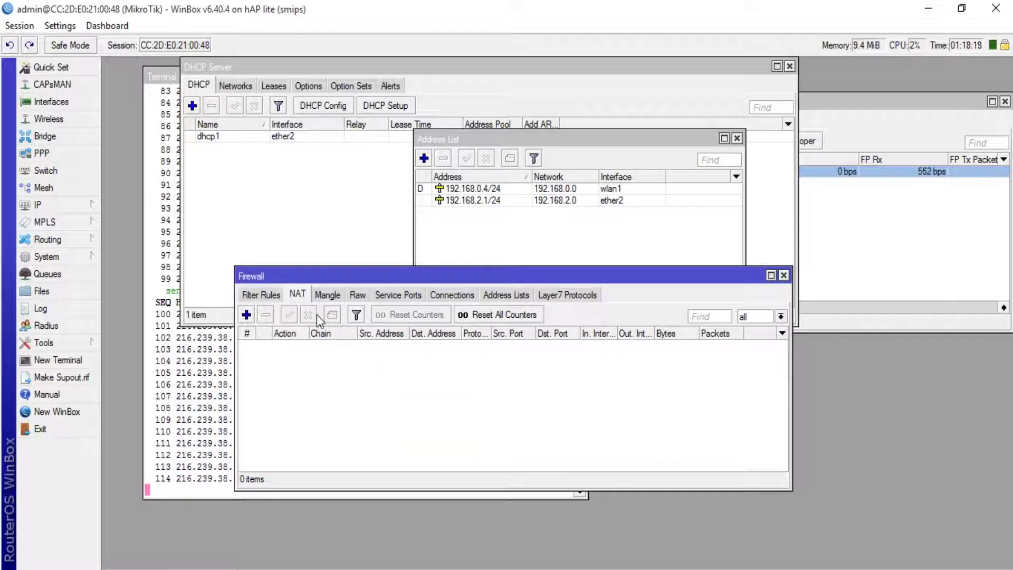
click(92, 205)
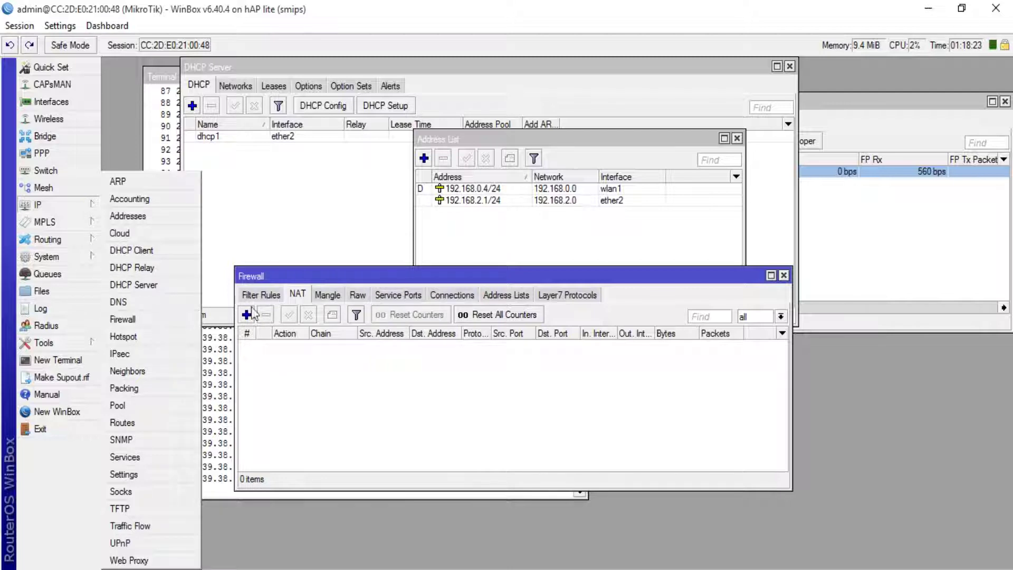
click(294, 298)
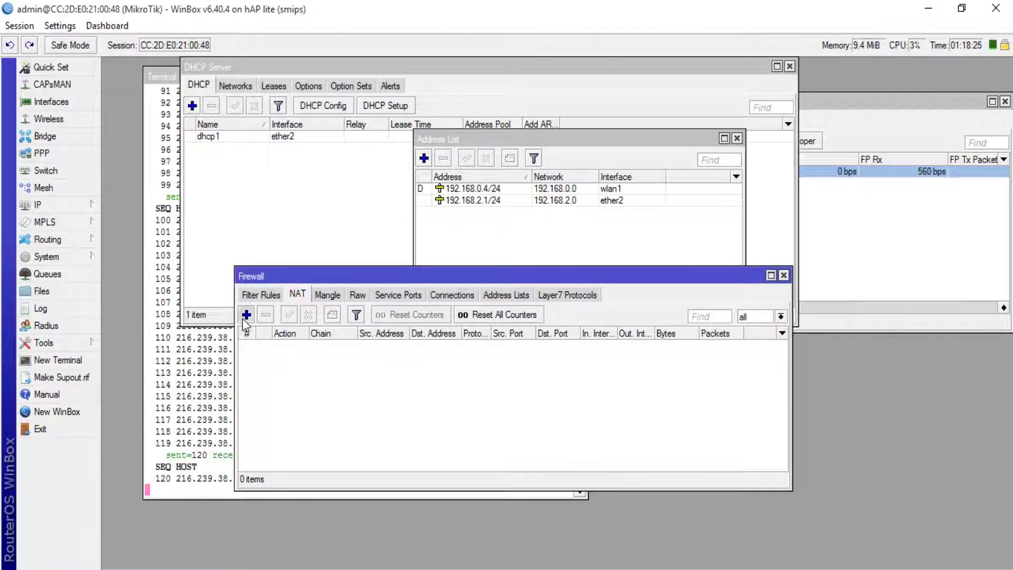
click(246, 315)
Make it a srcnat rule with Out. Interface wlan1 and action masquerade, then save.
click(367, 87)
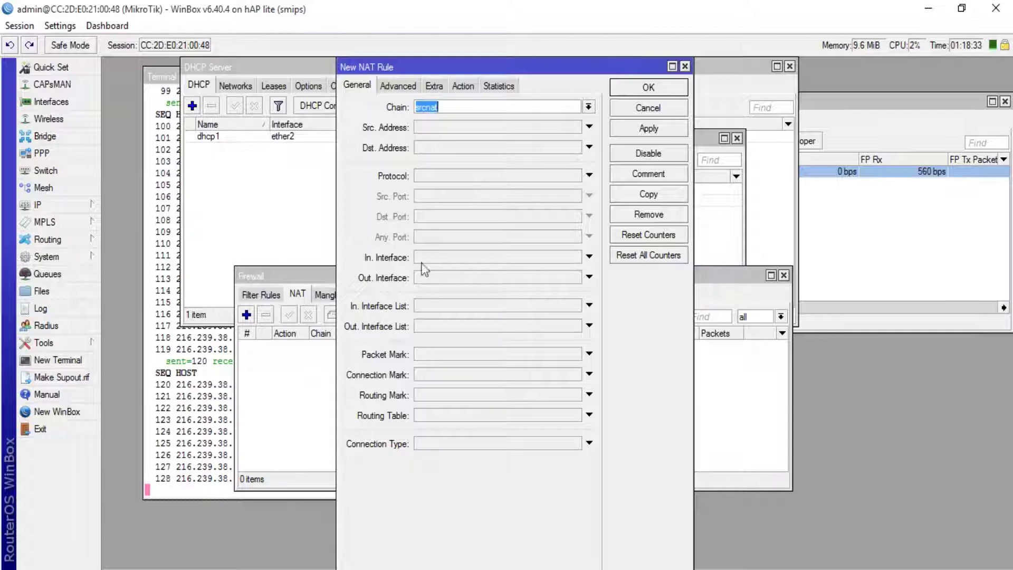
click(442, 277)
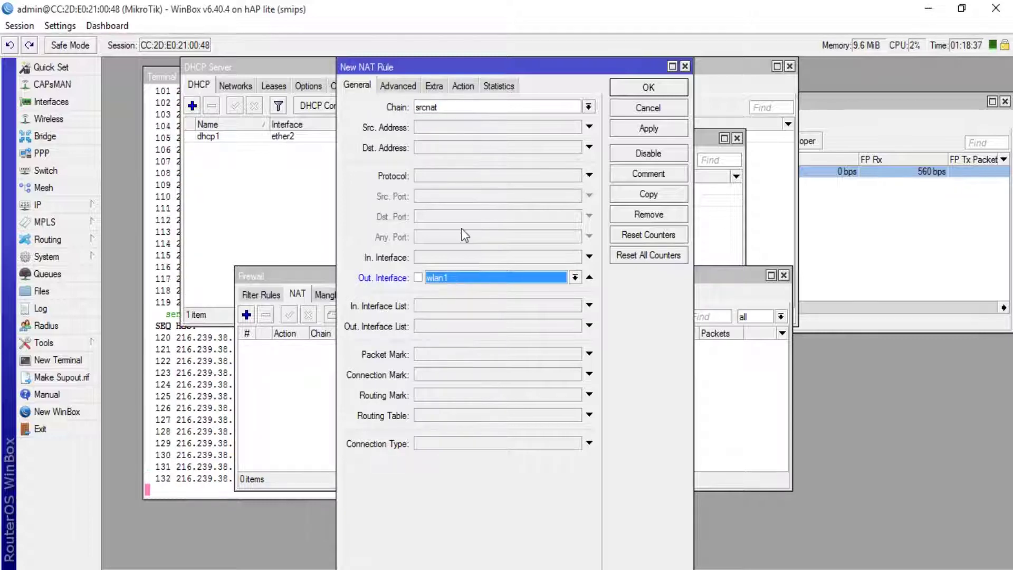
click(463, 87)
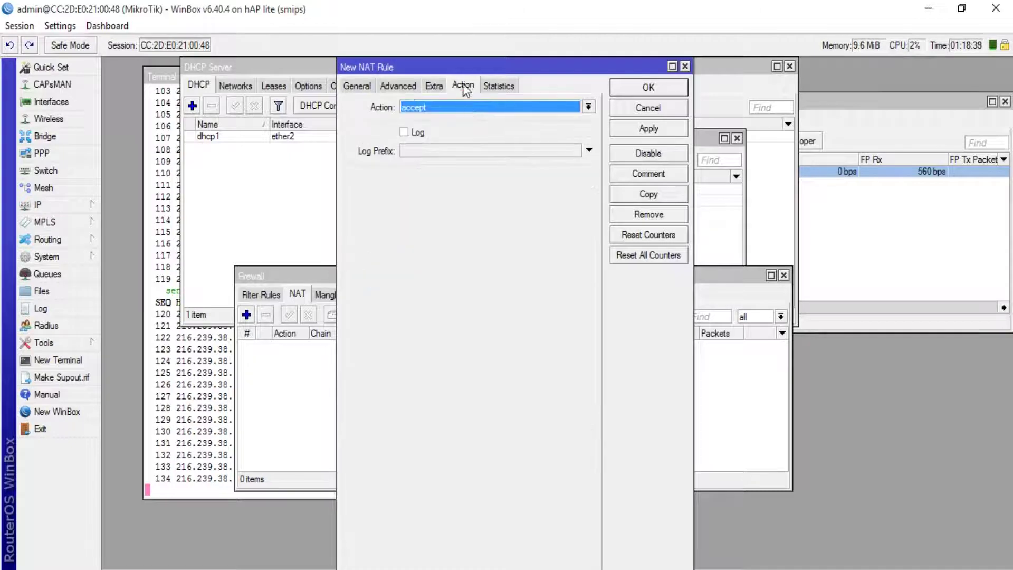
click(466, 105)
click(477, 180)
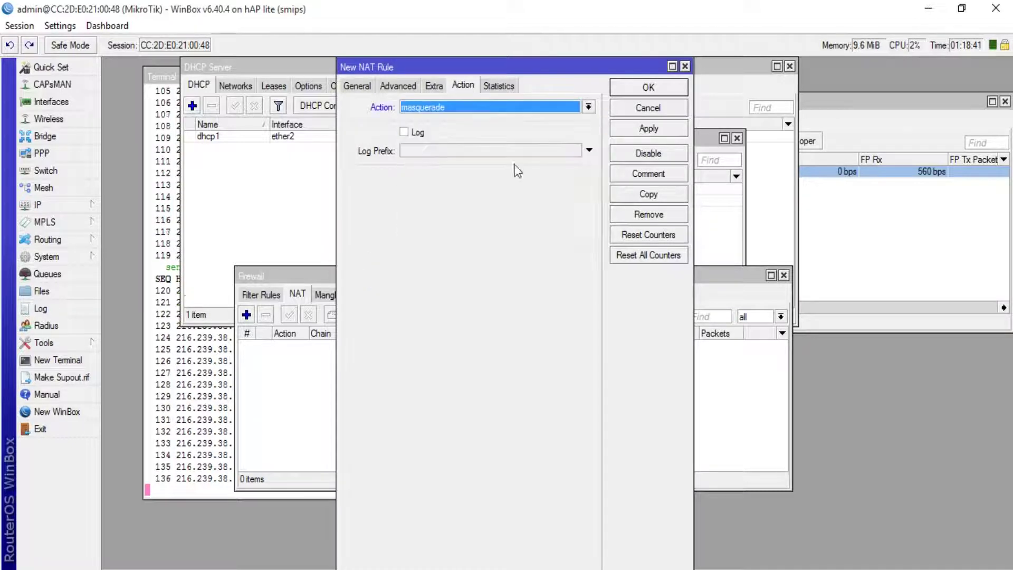
click(648, 89)
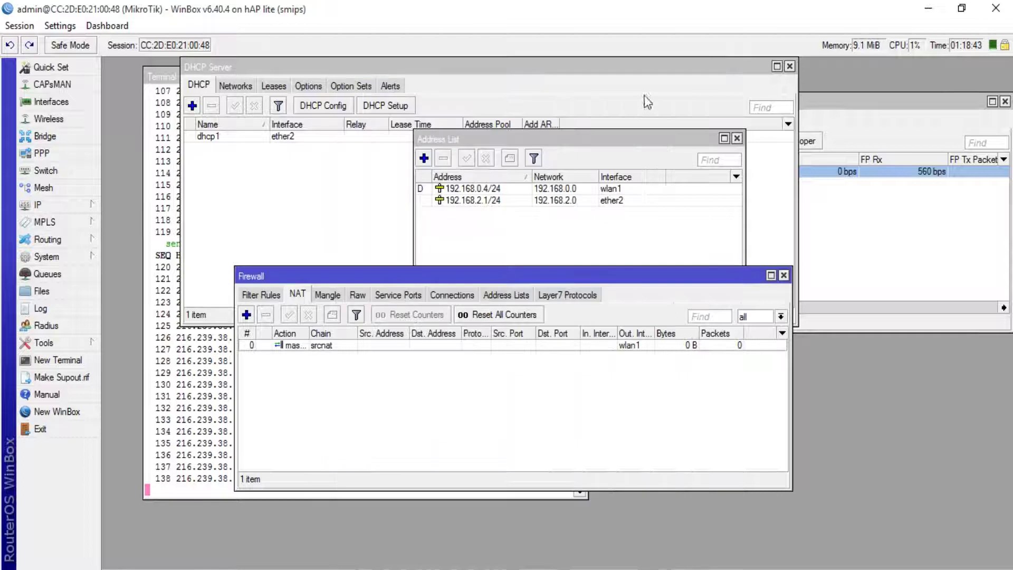
Rerun ping google.com -t in Command Prompt.
key(alt+Tab)
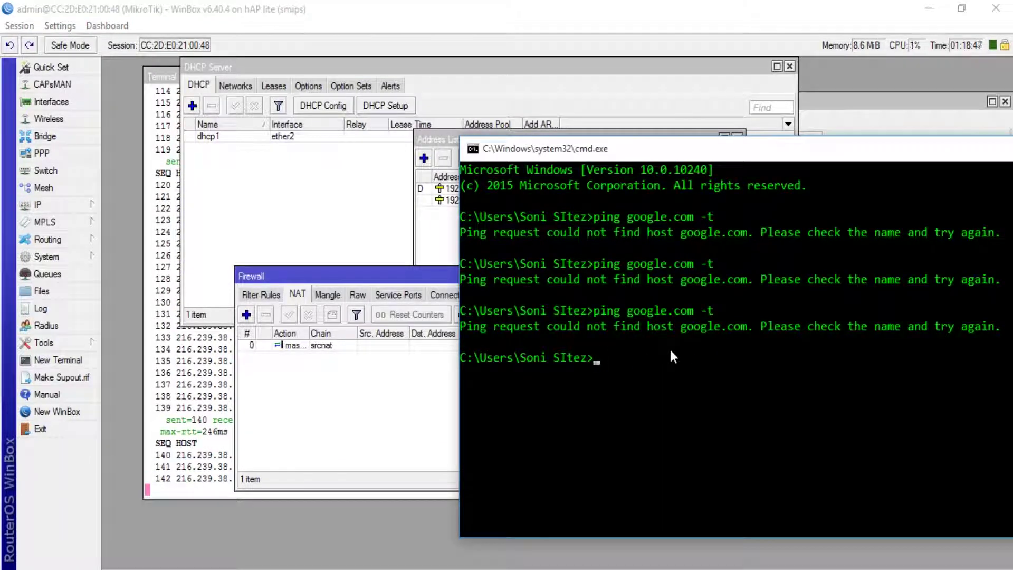
key(Up)
key(Return)
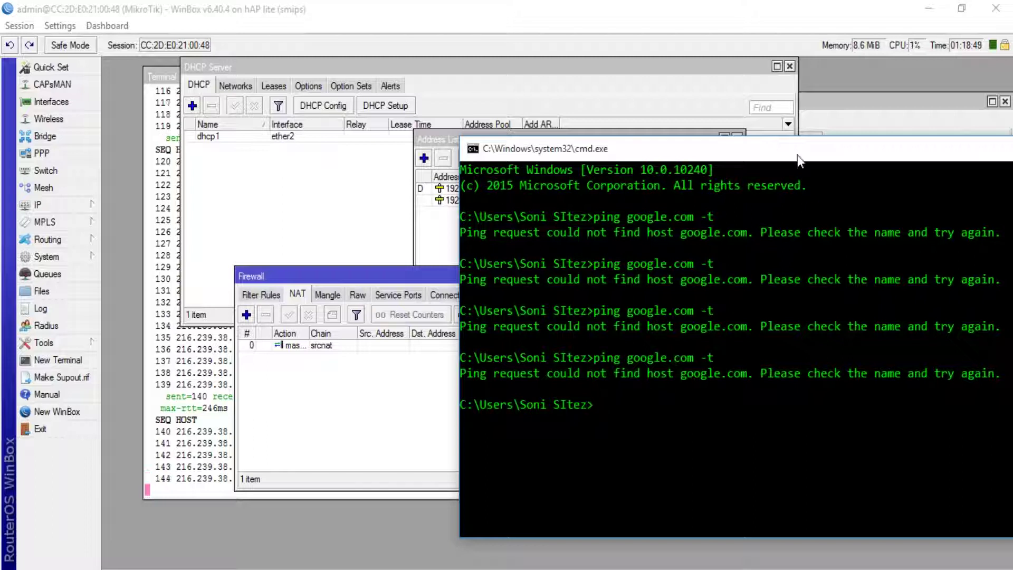
drag(796, 154, 549, 99)
click(963, 93)
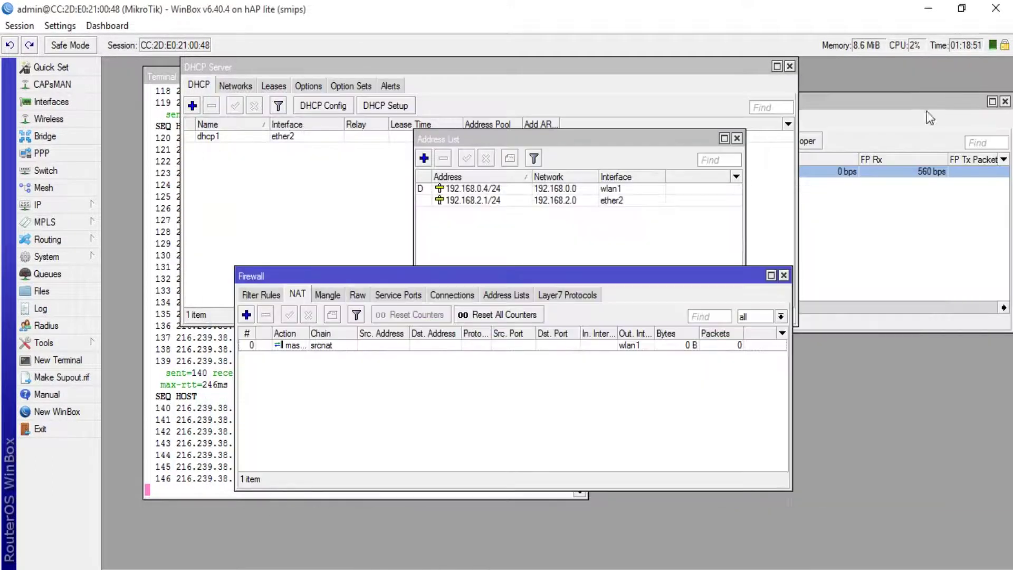
click(721, 562)
drag(605, 108, 573, 62)
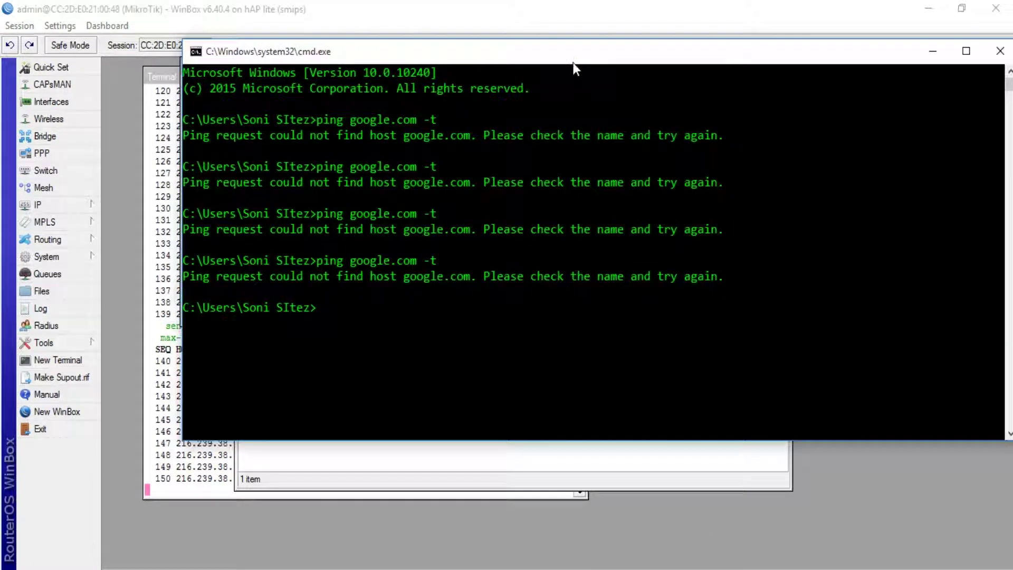
Run ipconfig /release then ipconfig /renew, getting mask 255.255.255.0 and gateway 192.168.2.1.
text(ip)
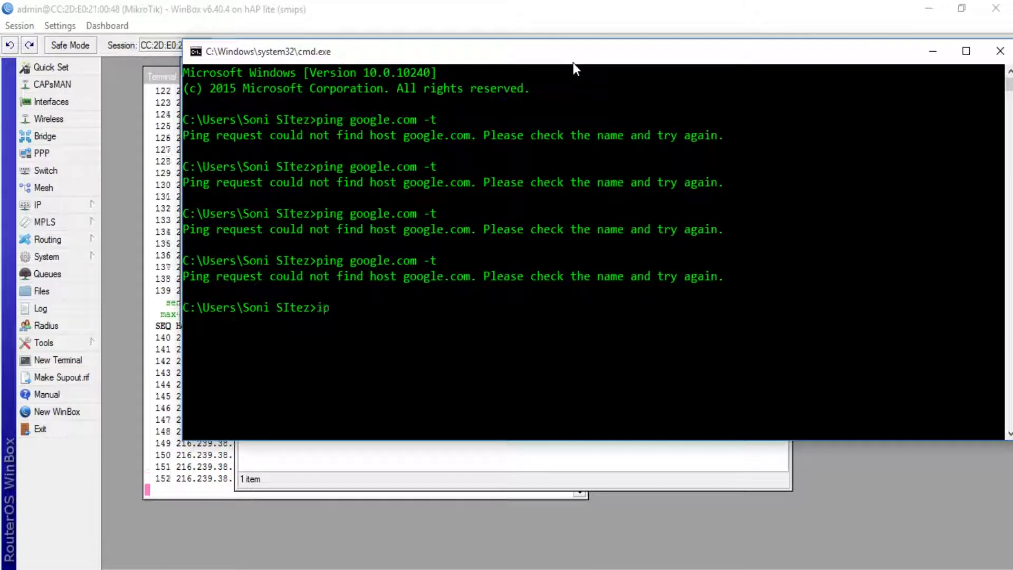
text(config)
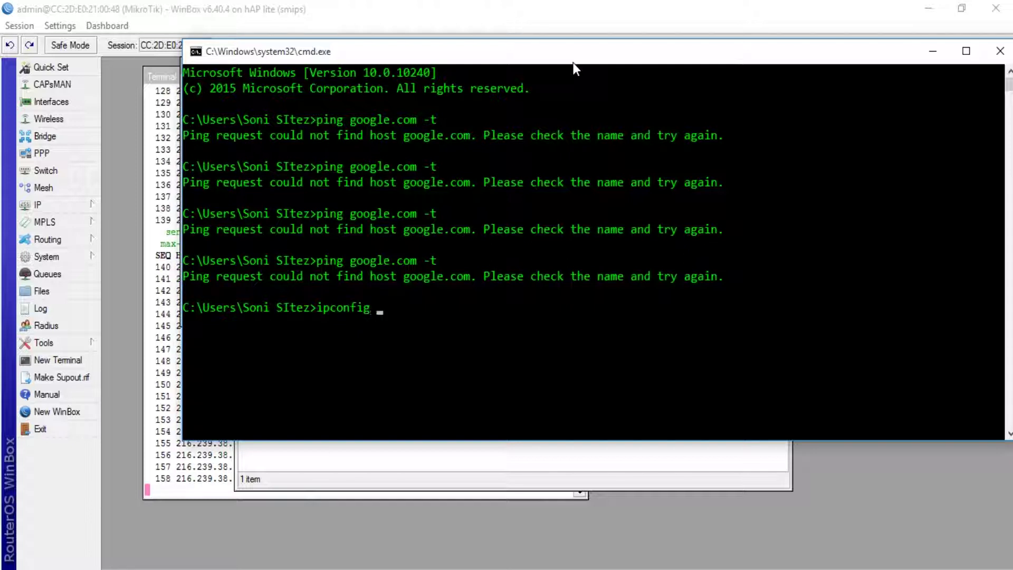
text(/rel)
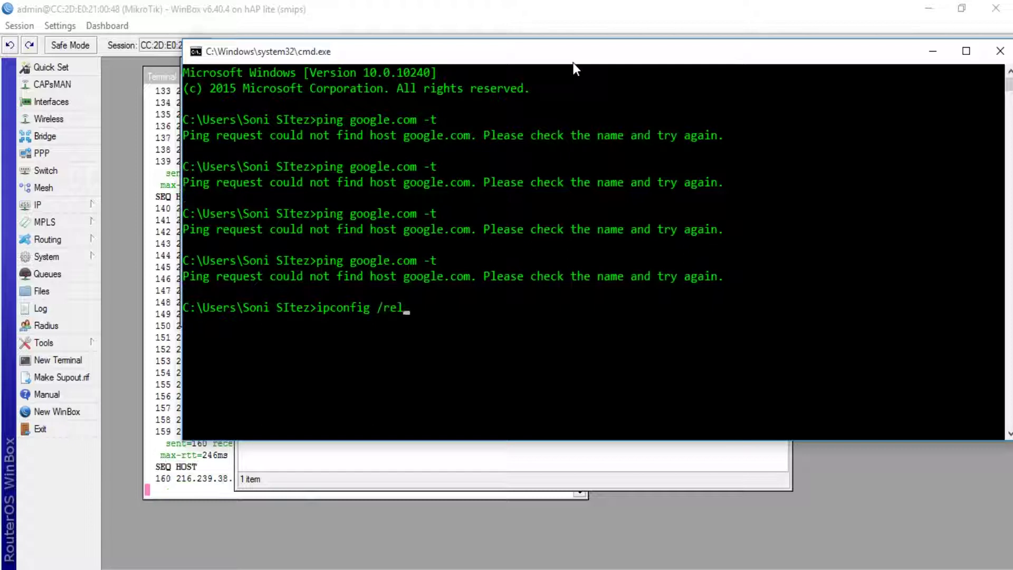
text(ease)
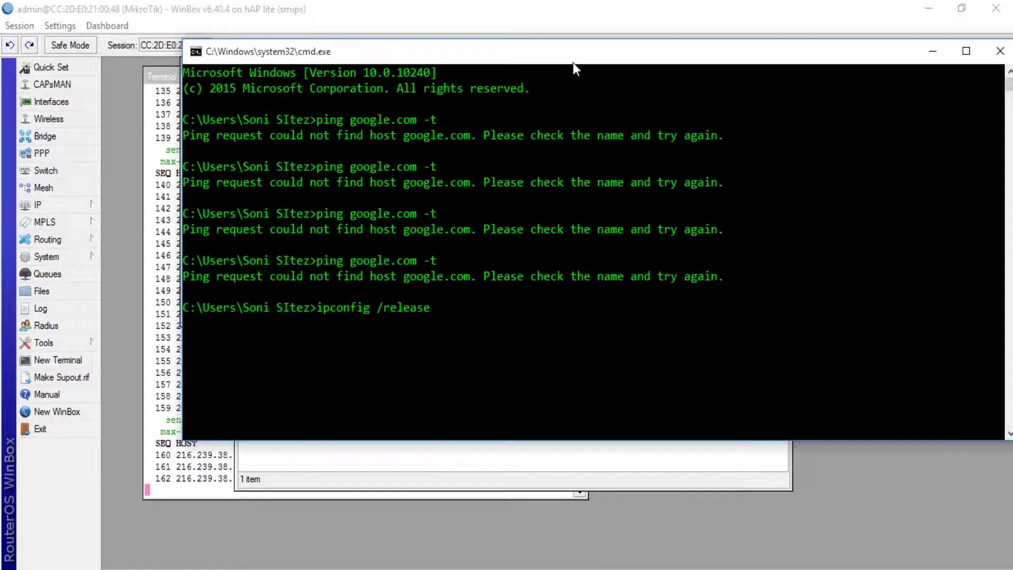
key(Return)
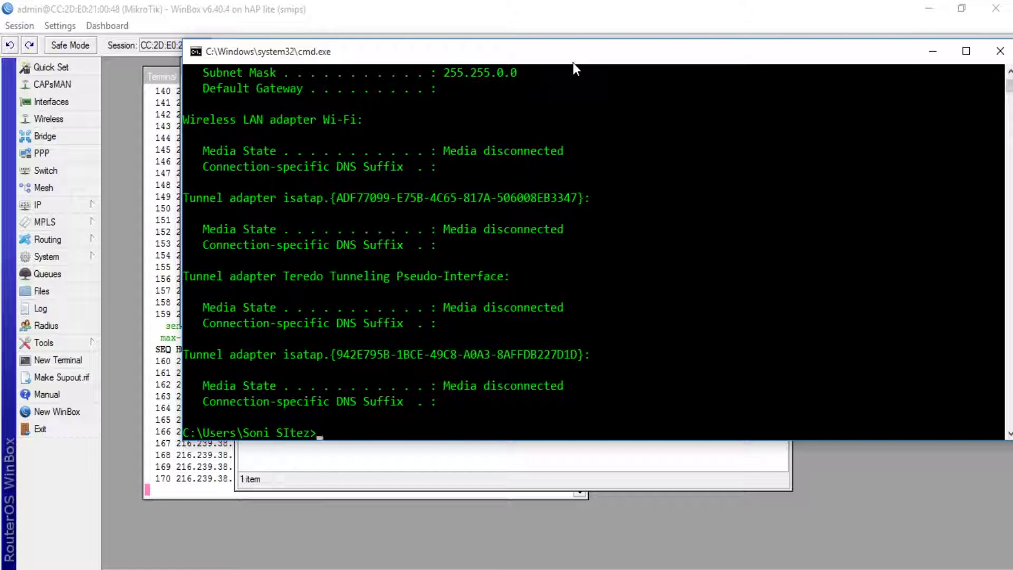
text(ip)
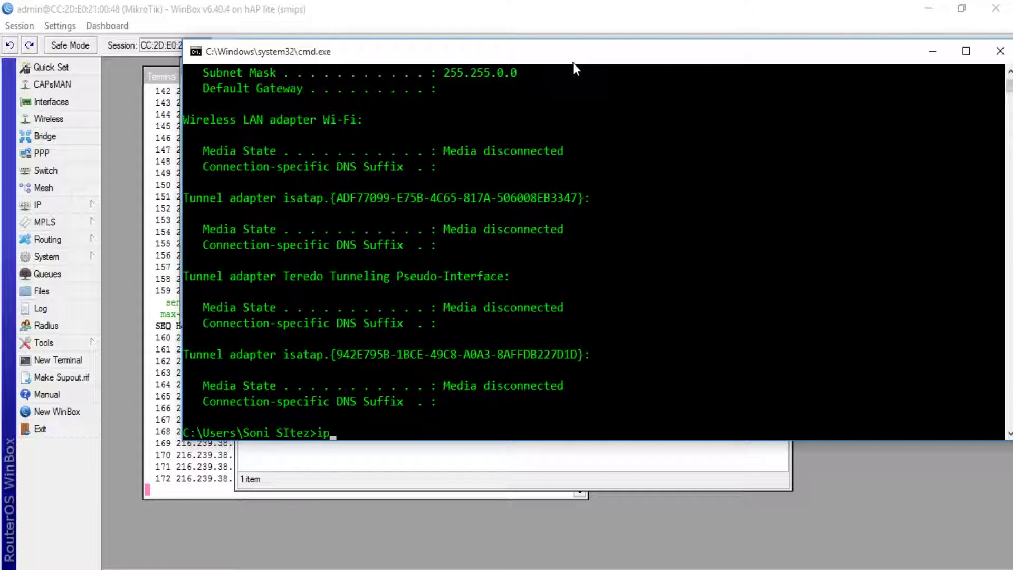
text(conf)
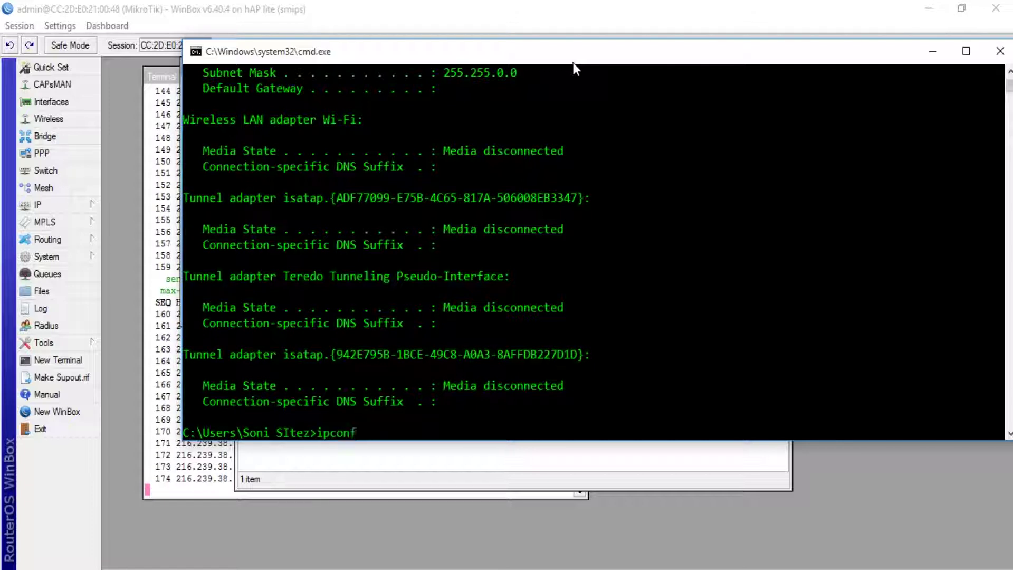
text(ig)
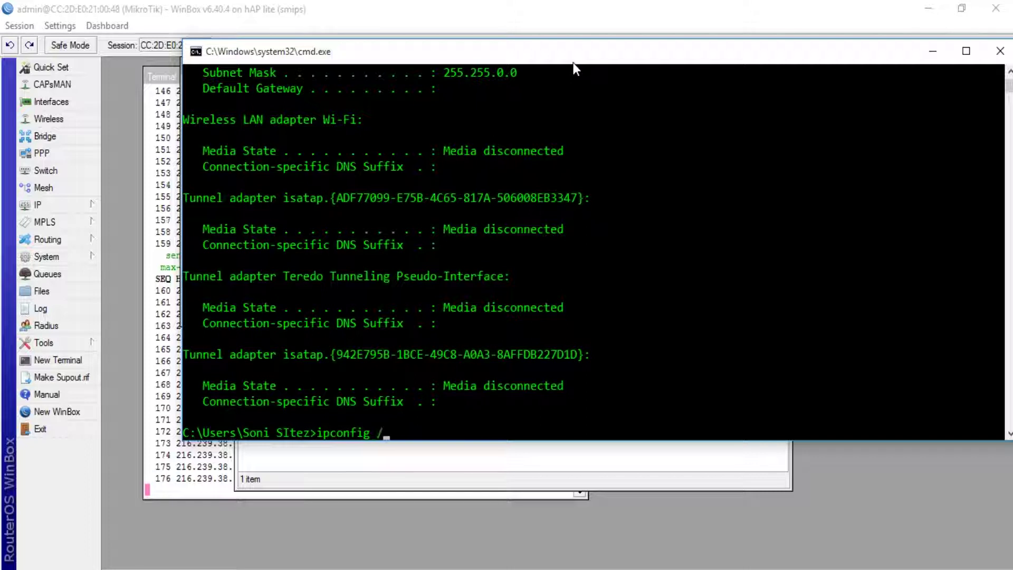
text( /renew)
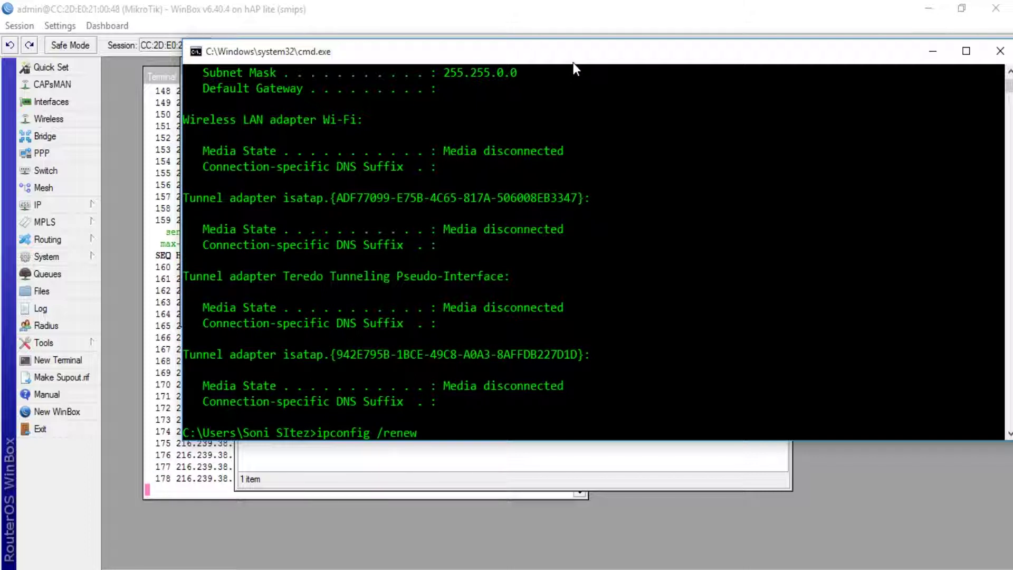
key(Return)
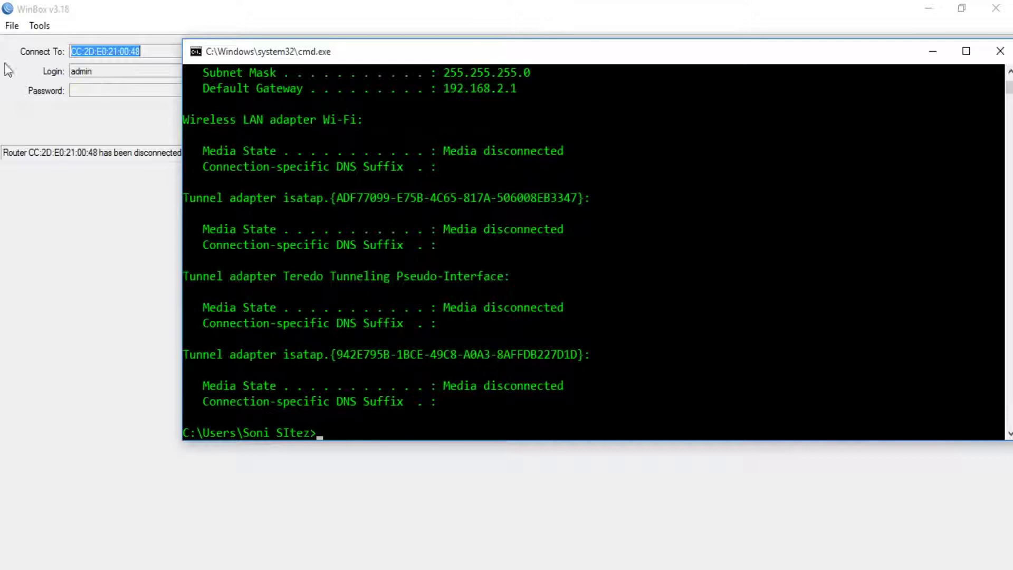
scroll(239, 196, up, 3)
scroll(436, 233, up, 1)
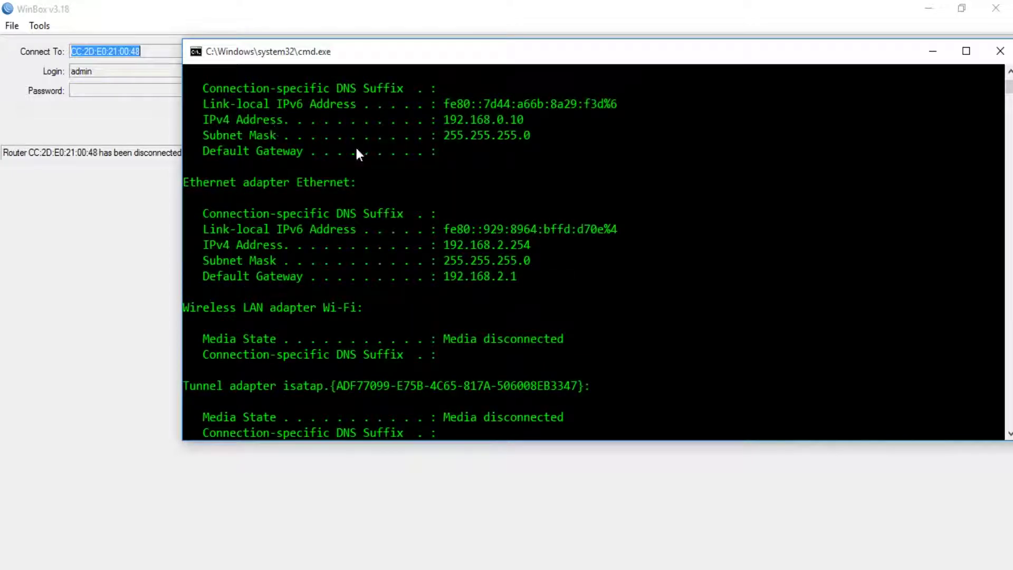
scroll(438, 182, up, 1)
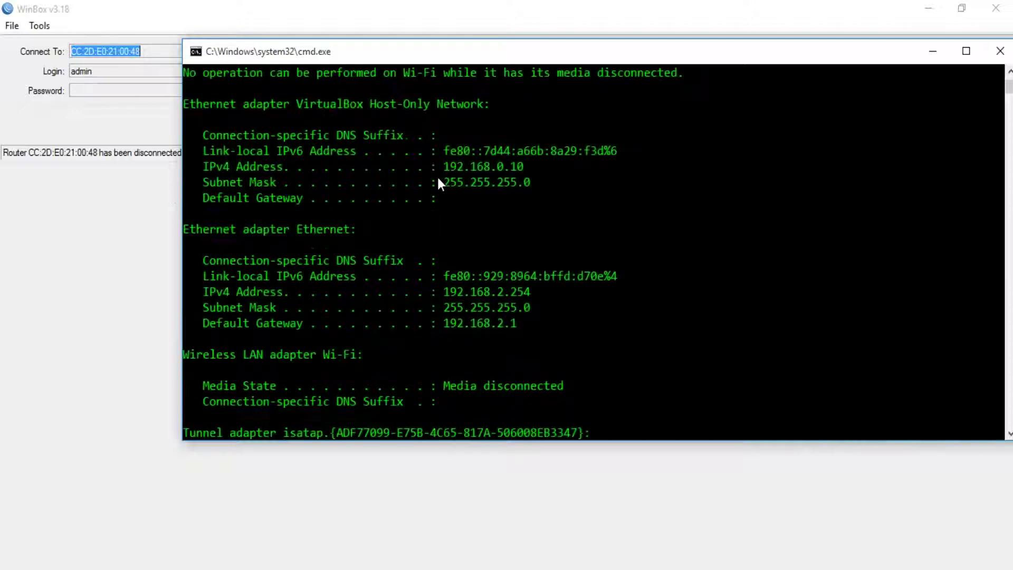
scroll(438, 182, down, 4)
scroll(438, 182, down, 5)
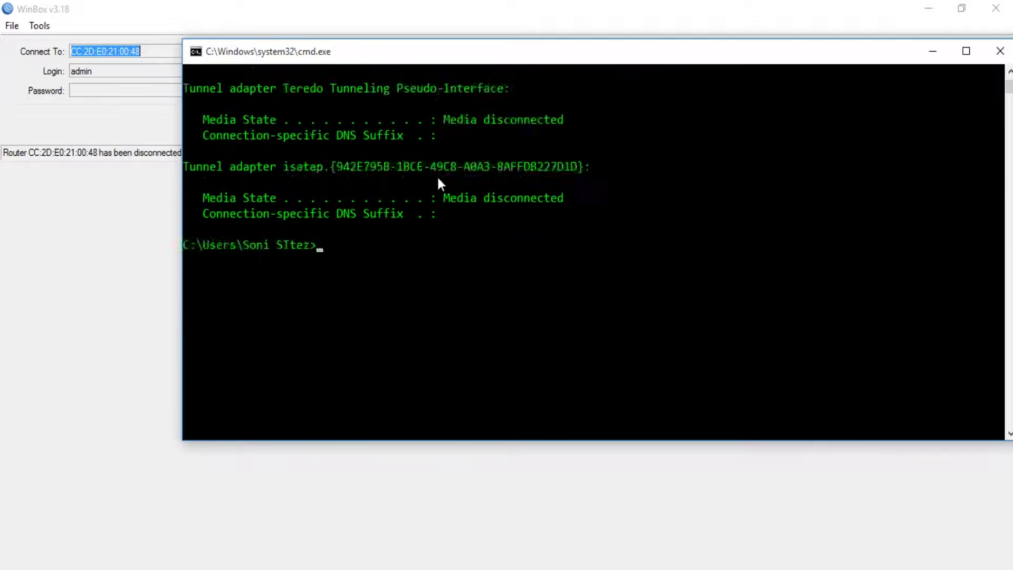
scroll(438, 183, up, 7)
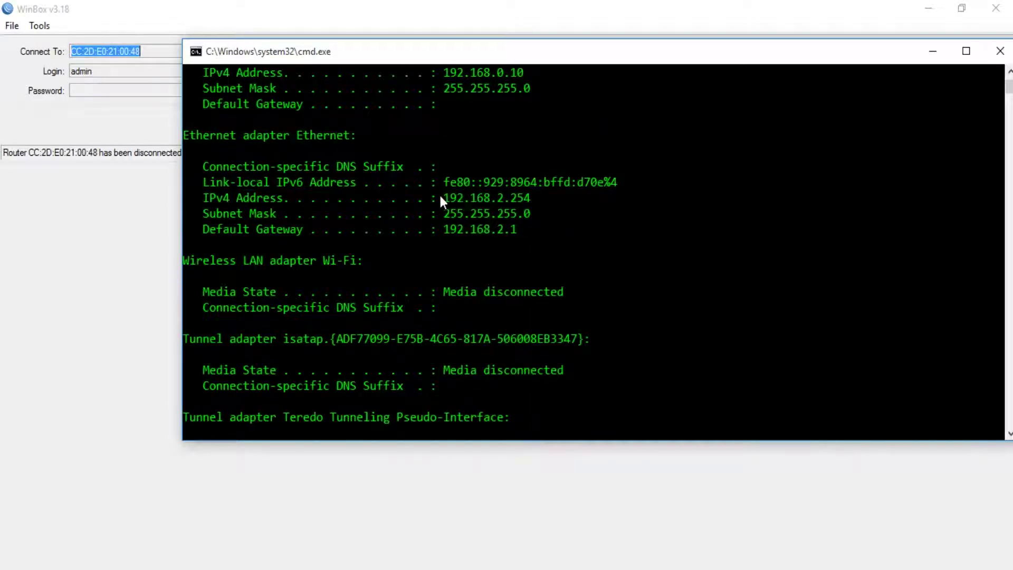
scroll(440, 200, up, 3)
scroll(441, 197, up, 2)
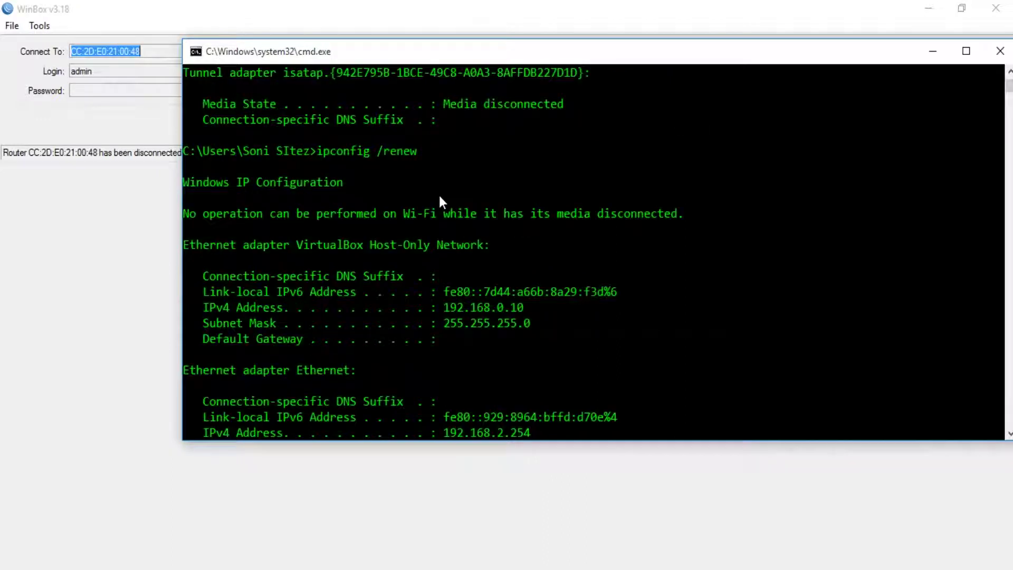
scroll(503, 315, down, 2)
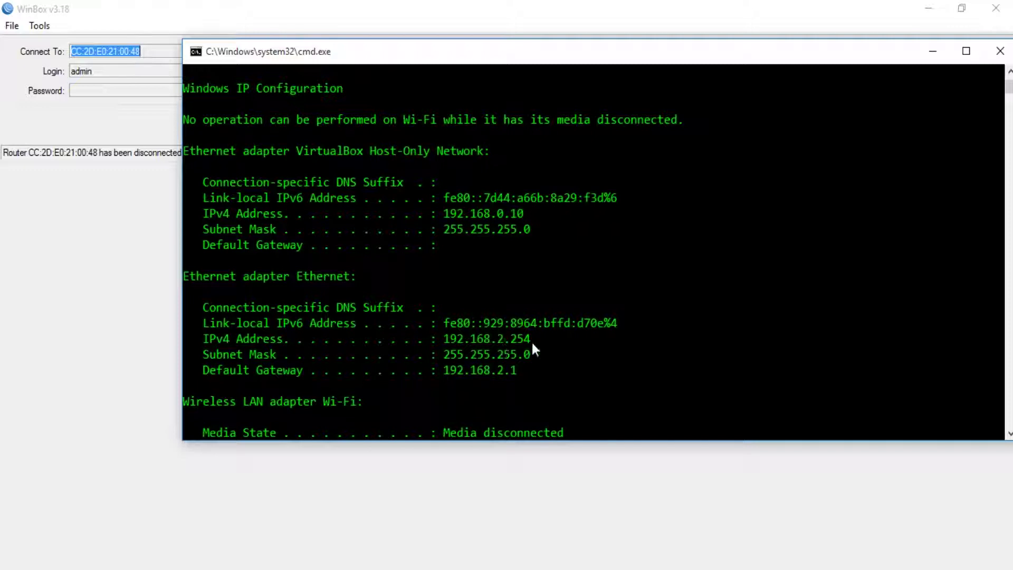
scroll(532, 342, down, 10)
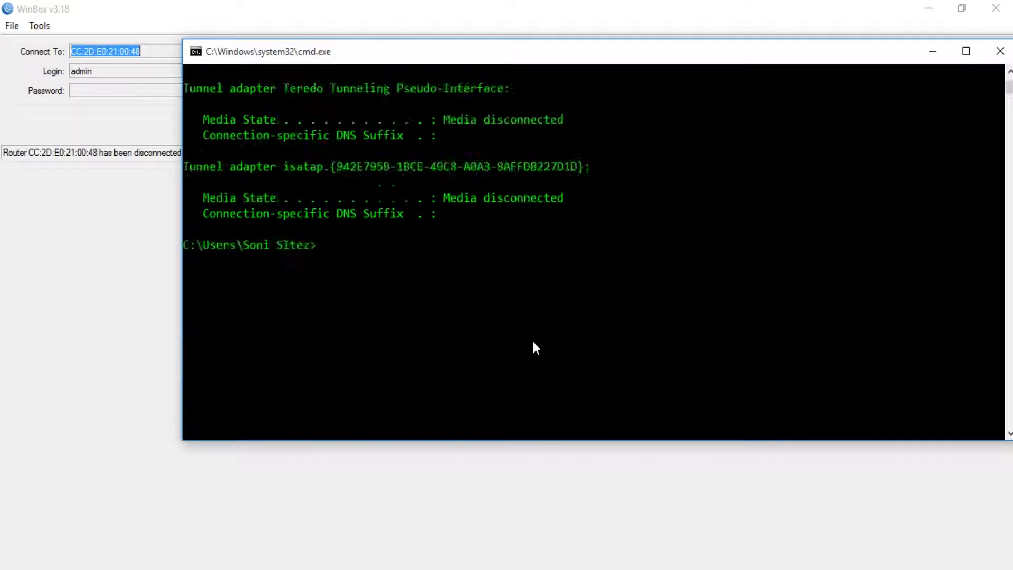
scroll(531, 340, up, 3)
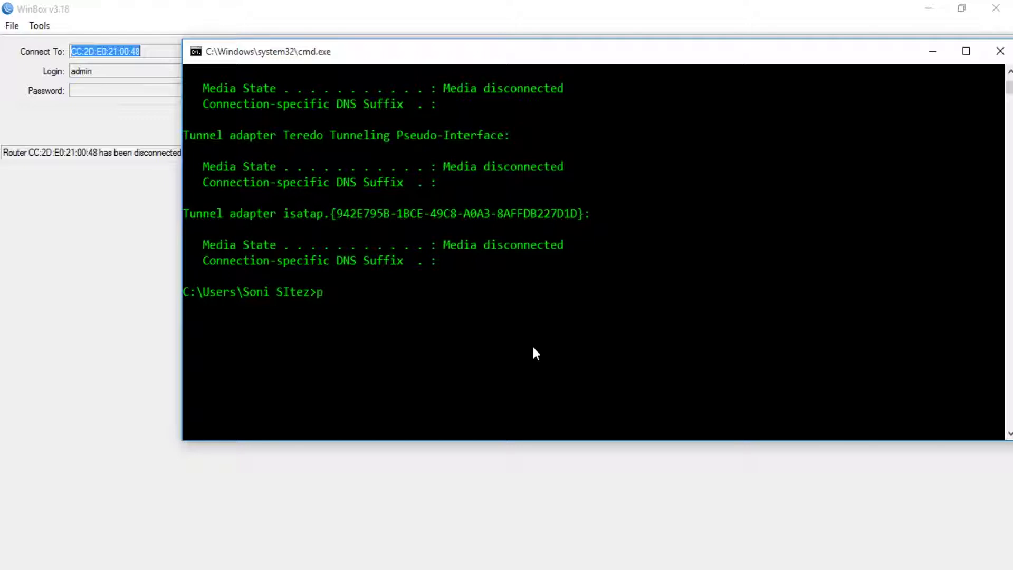